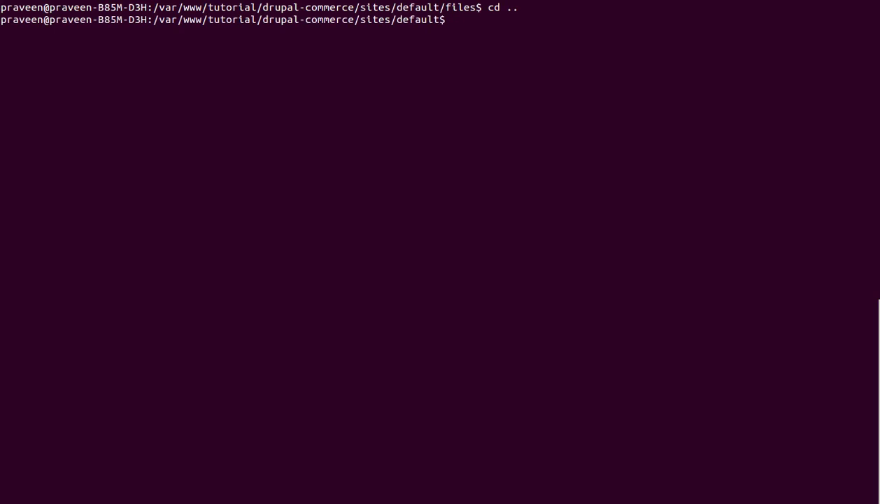
Step: Move up from sites/default to the site root directory /var/www/tutorial/drupal-commerce
text(cd ..)
key(Return)
text(cd)
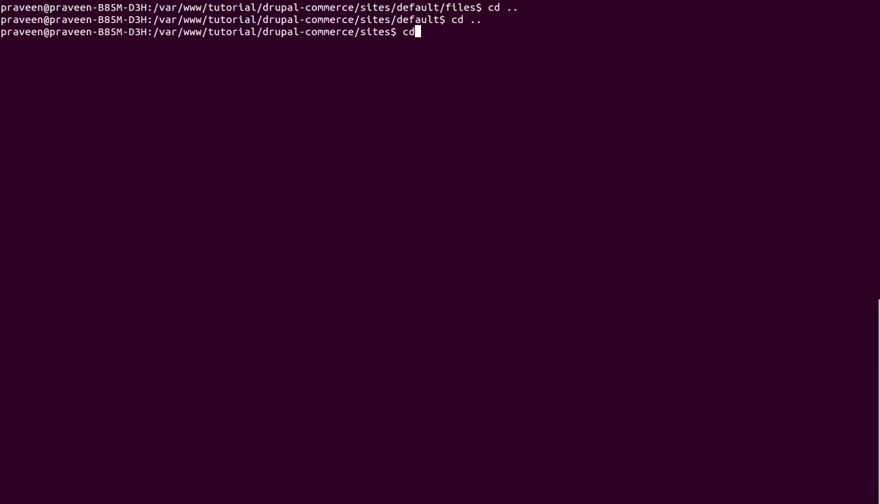
key(BackSpace)
key(BackSpace)
text(cd ..)
key(Return)
Step: Copy the project name commerce_discount from its drupal.org address in Chrome and enter drush dl commerce_discount in the terminal without running it
key(alt+Tab)
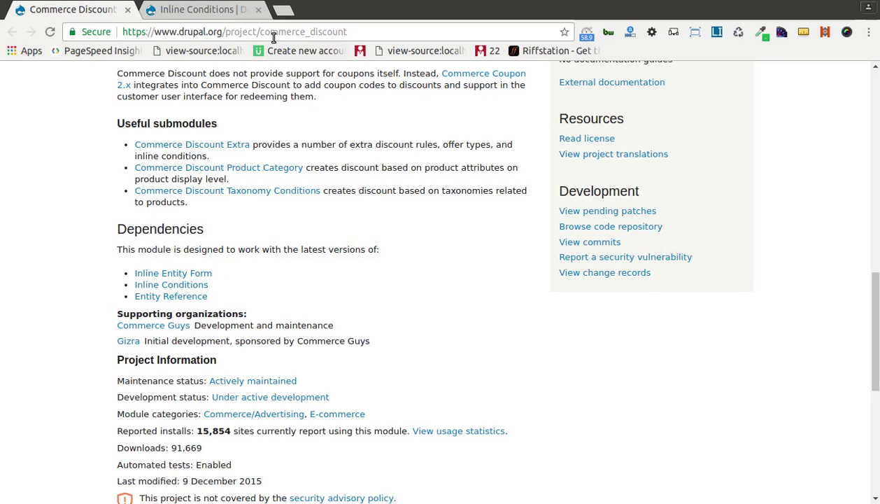
drag(258, 32, 364, 32)
key(alt+Tab)
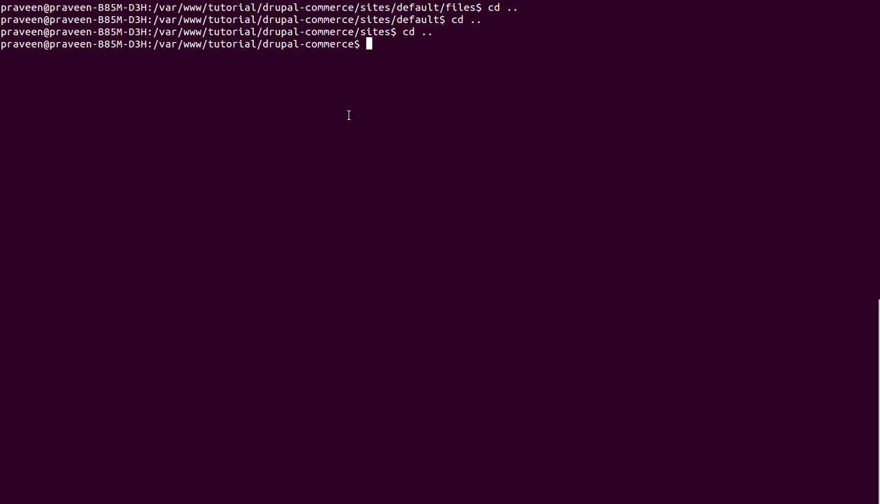
text(drush dl)
text(commerce_discount)
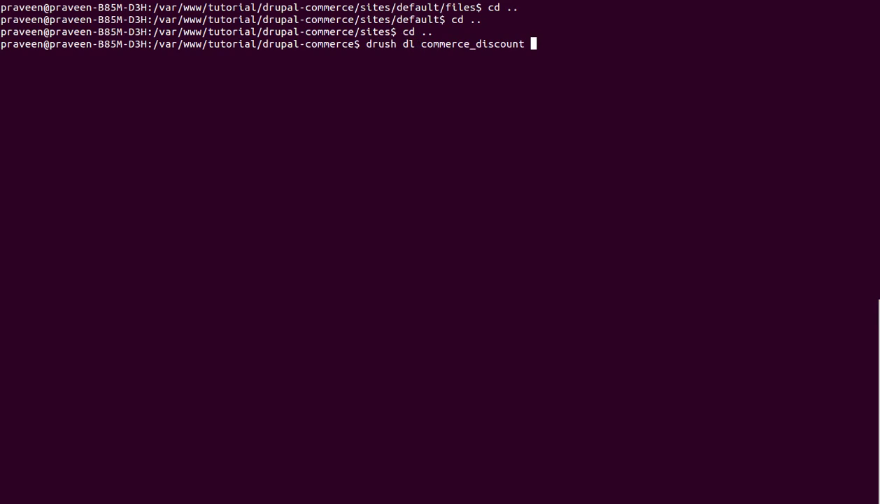
Step: Switch to Chrome and open the Inline Entity Form and Entity Reference dependencies of Commerce Discount in separate background tabs
key(alt+Tab)
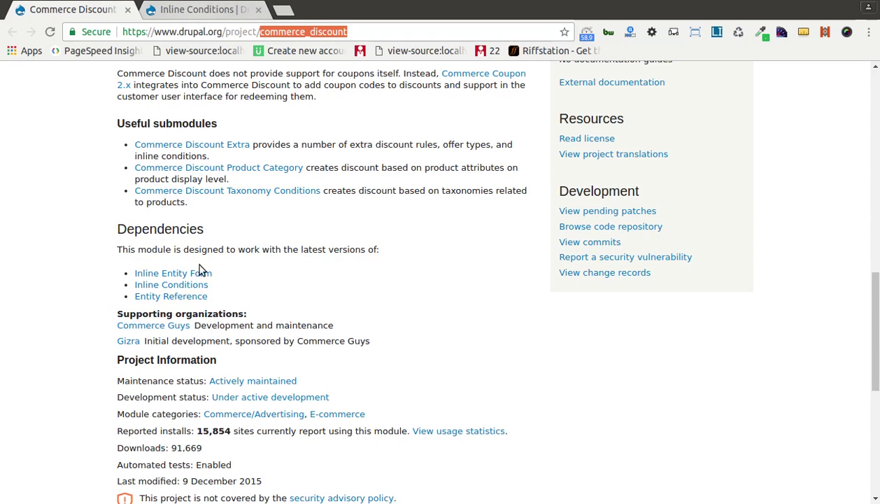
middle_click(177, 273)
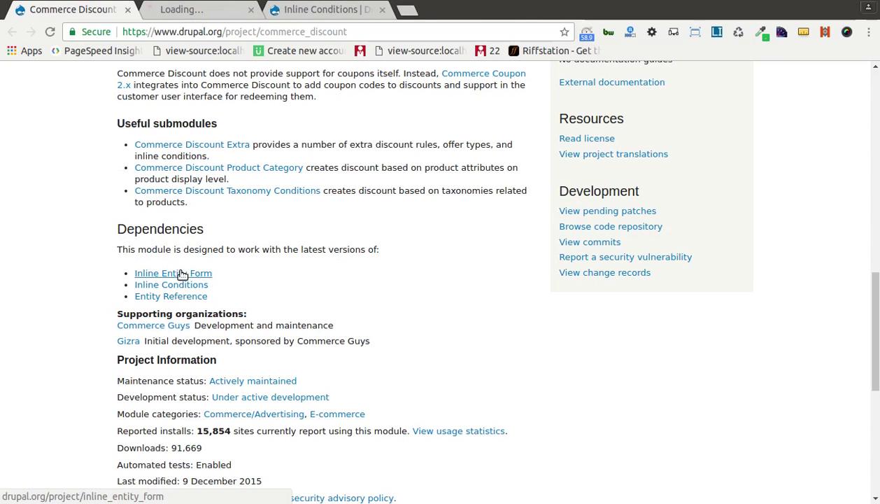
middle_click(186, 295)
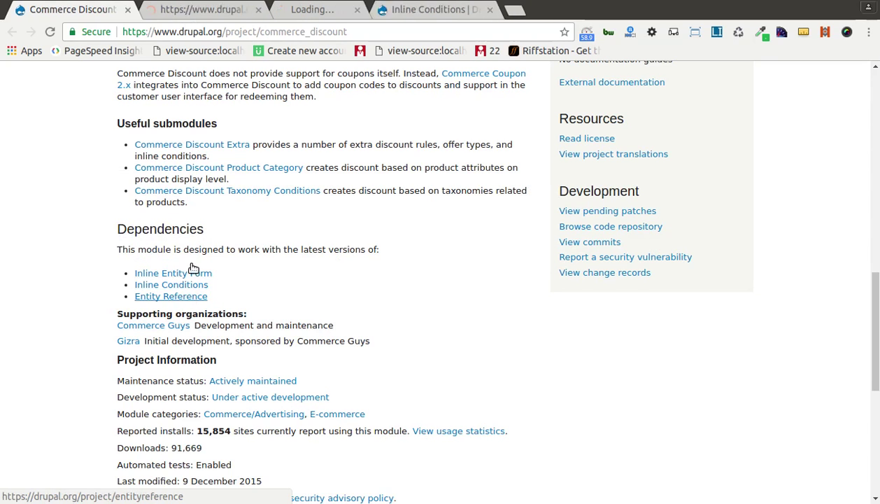
Step: Copy inline_entity_form from the Inline Entity Form project address and append it to the drush dl command in the terminal
click(186, 11)
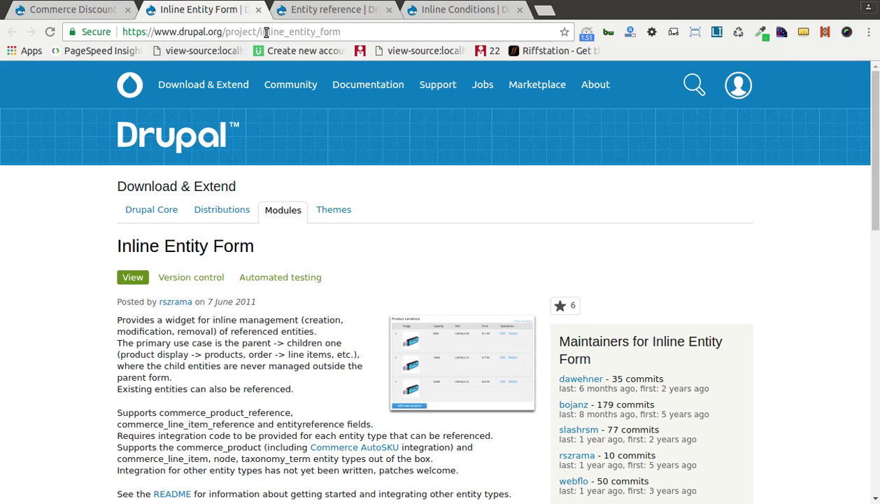
drag(261, 31, 342, 35)
click(343, 32)
key(shift+Left)
key(shift+Left)
key(shift+Left)
key(shift+Left)
key(shift+Left)
key(shift+Left)
key(shift+Left)
key(shift+Left)
key(shift+Left)
key(shift+Left)
key(shift+Left)
key(shift+Left)
key(shift+Left)
key(shift+Left)
key(shift+Left)
key(shift+Left)
key(shift+Left)
key(shift+Left)
key(ctrl+c)
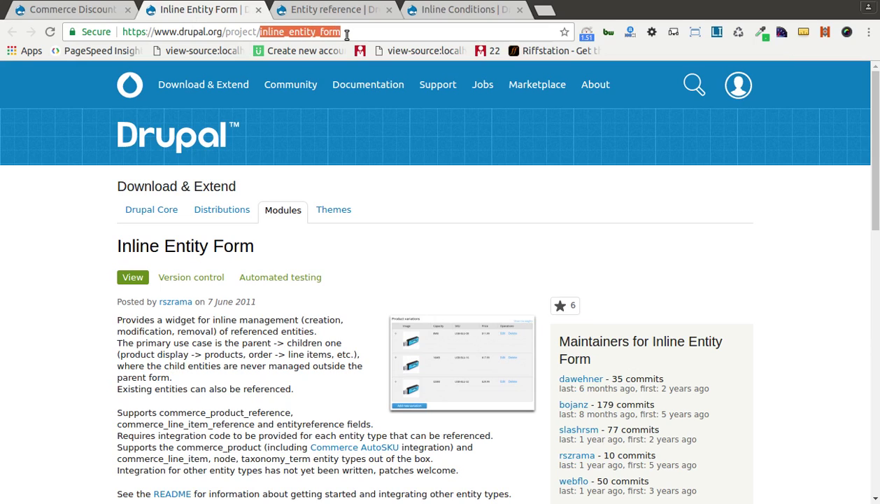
key(alt+Tab)
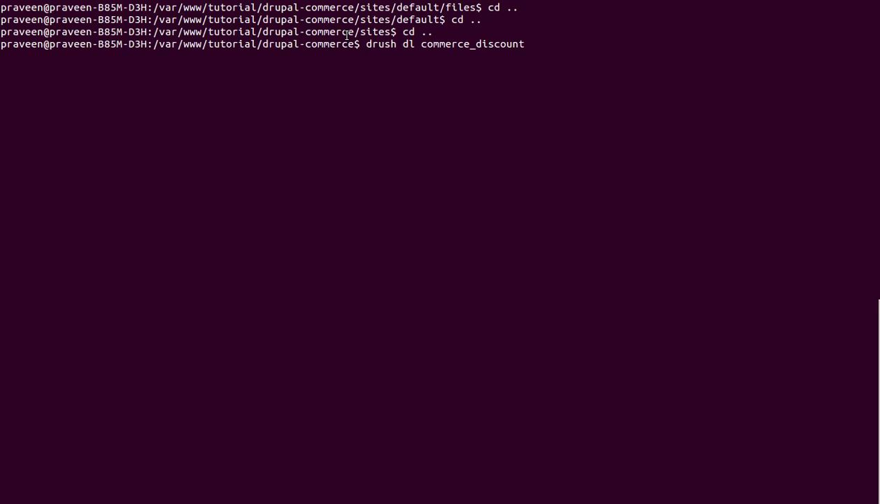
key(ctrl+shift+v)
Step: Copy entityreference from the Entity reference project address in Chrome and append it to the drush dl command in the terminal
key(alt+Tab)
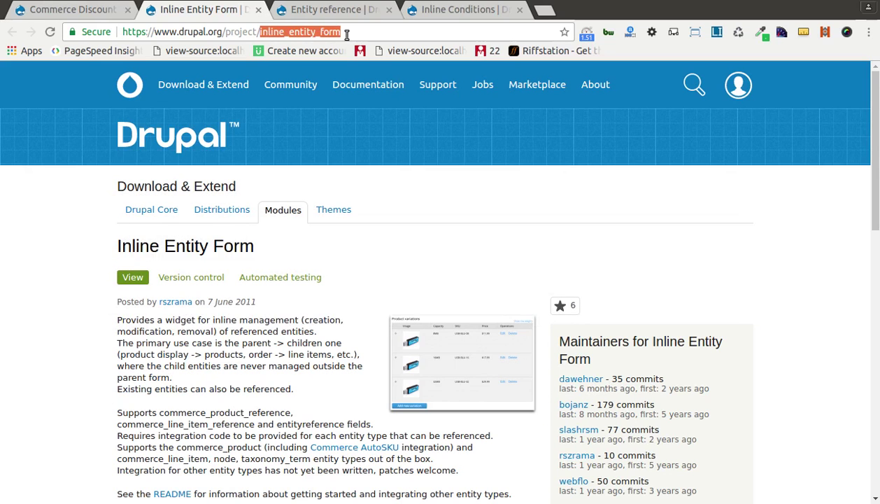
key(ctrl+Tab)
key(ctrl+l)
key(End)
key(shift+Left)
key(shift+Left)
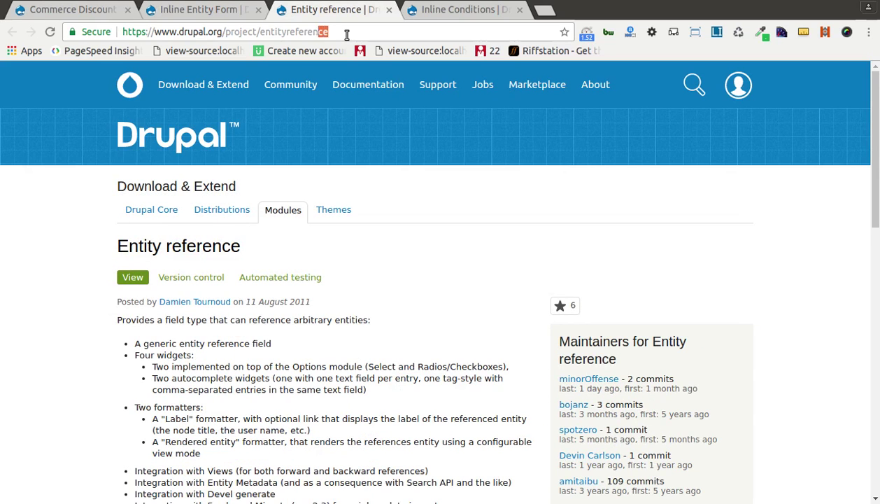
key(shift+Left)
key(shift+Left)
key(shift+Left)
key(shift+Left)
key(shift+Left)
key(shift+Left)
key(shift+Left)
key(shift+Left)
key(shift+Left)
key(shift+Left)
key(shift+Left)
key(shift+Left)
key(shift+Left)
key(ctrl+c)
key(alt+Tab)
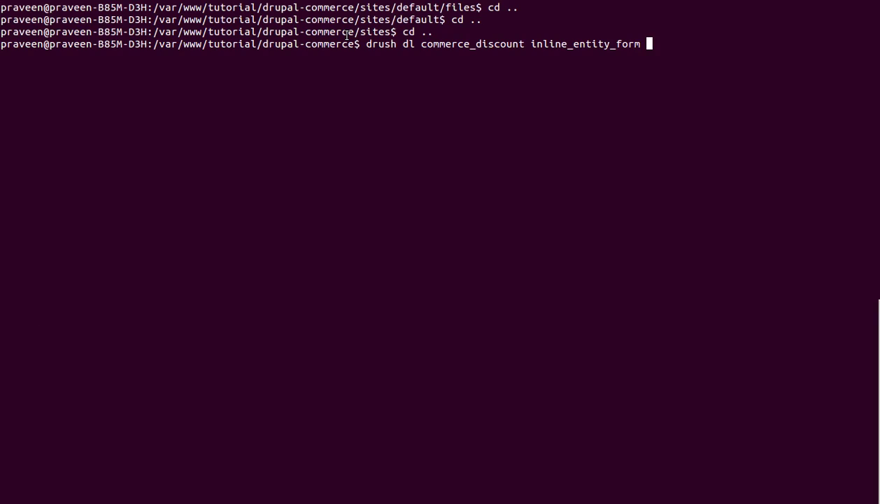
key(ctrl+shift+v)
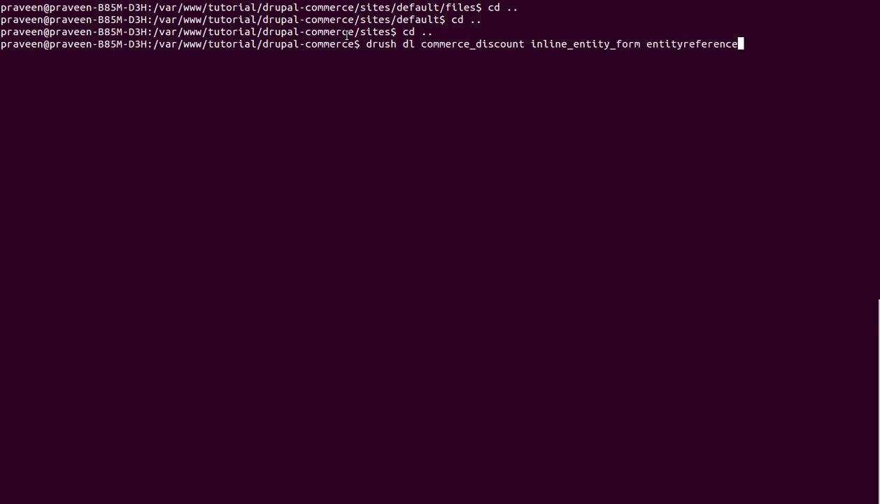
Step: Append inline_conditions, copied from the Inline Conditions project address in Chrome, to the drush dl command and run it in the terminal
key(alt+Tab)
click(442, 11)
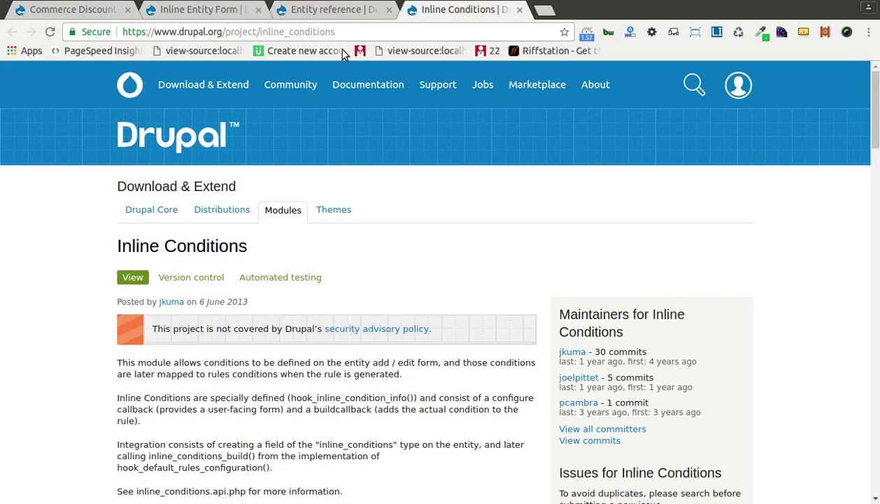
key(alt+Tab)
key(alt+Tab)
click(266, 33)
key(End)
key(shift+Left)
key(shift+Left)
key(shift+Left)
key(shift+Left)
key(shift+Left)
key(shift+Left)
key(shift+Left)
key(shift+Left)
key(shift+Left)
key(shift+Left)
key(shift+Left)
key(shift+Left)
key(shift+Left)
key(shift+Left)
key(shift+Left)
key(shift+Left)
key(shift+Left)
key(ctrl+c)
key(alt+Tab)
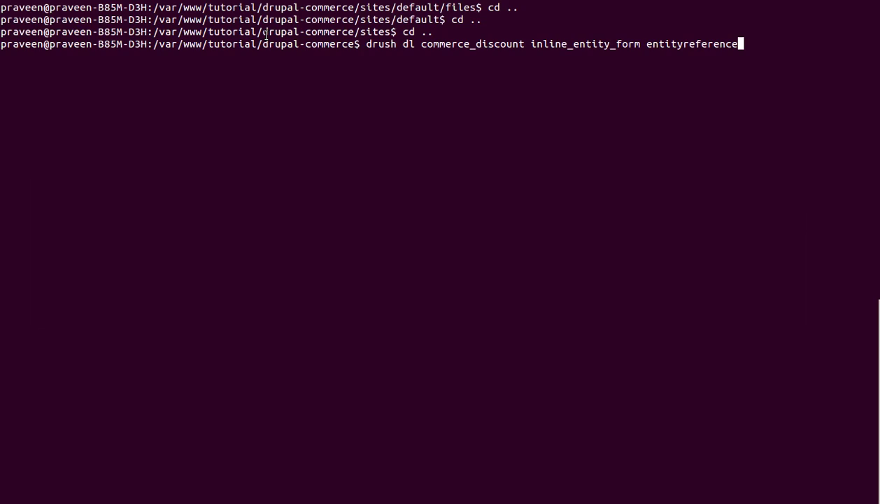
key(ctrl+shift+v)
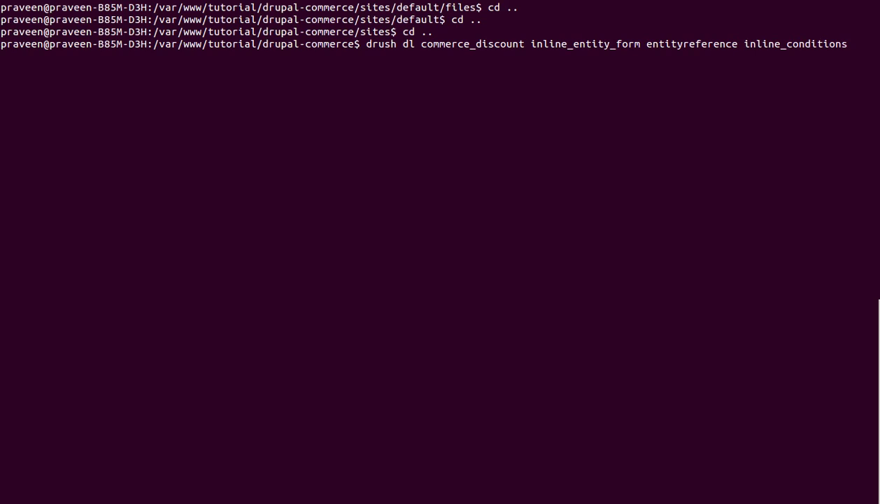
key(Return)
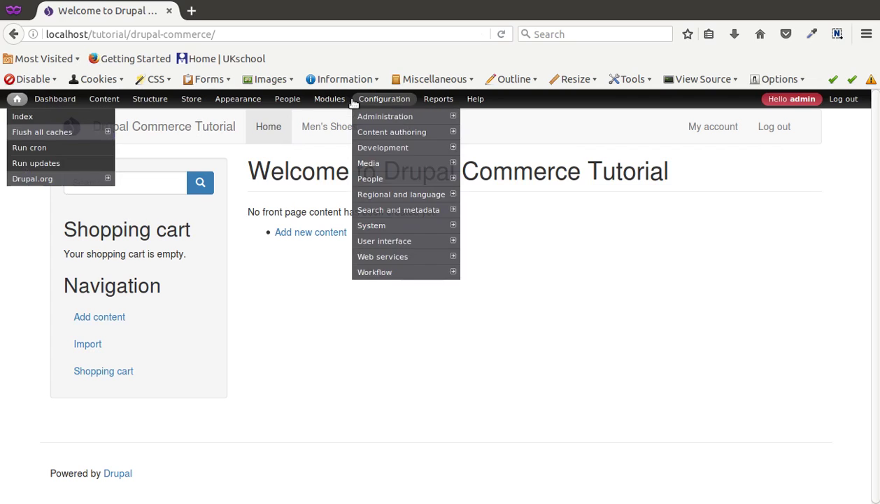
Step: Filter the Drupal site's module list by "dis", expand the Commerce Discount requirements, and check the download progress in the terminal
click(342, 100)
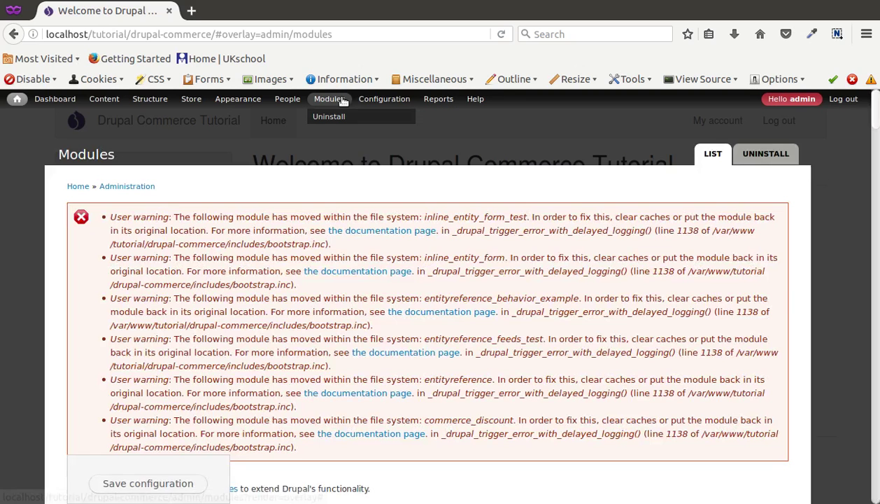
click(341, 99)
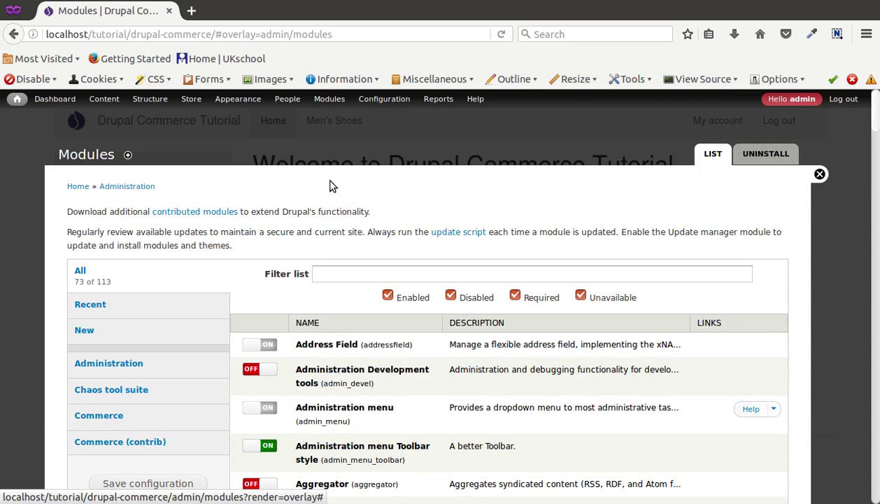
click(326, 267)
text(dis)
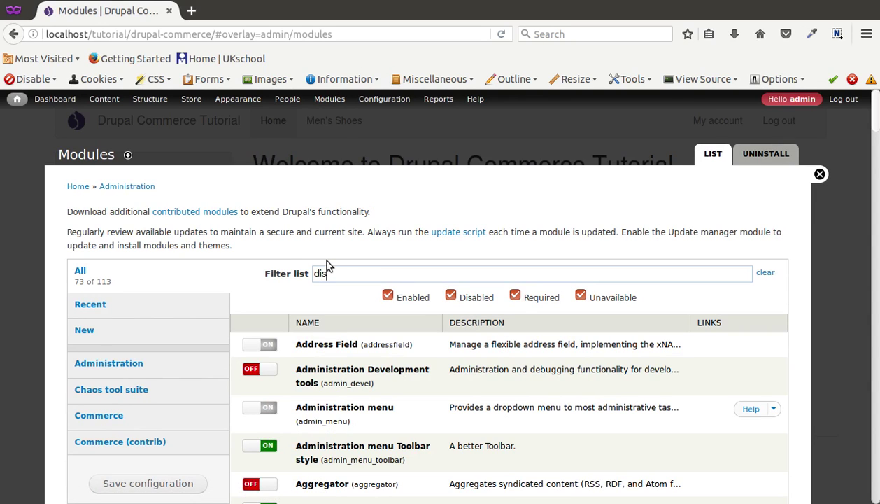
click(579, 339)
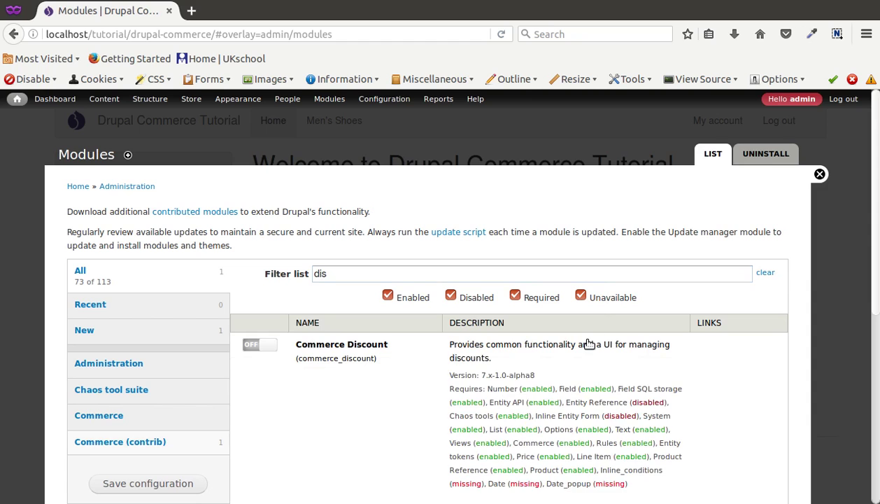
scroll(589, 344, down, 1)
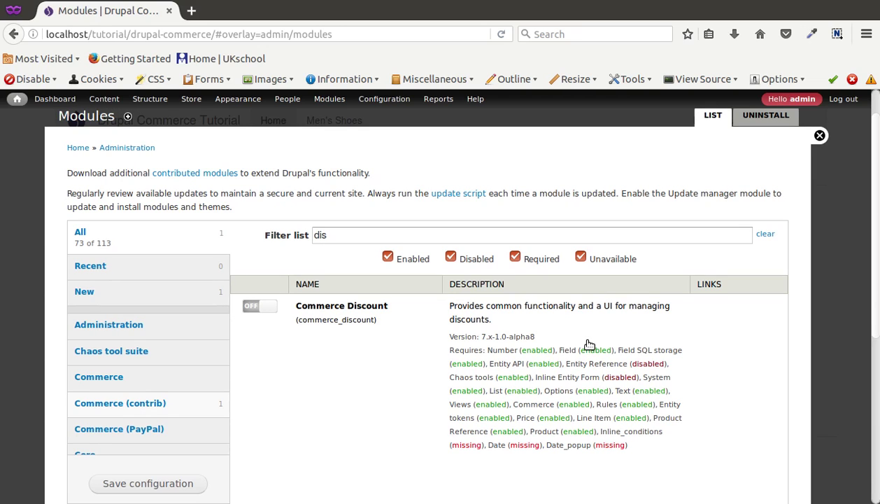
key(alt+Tab)
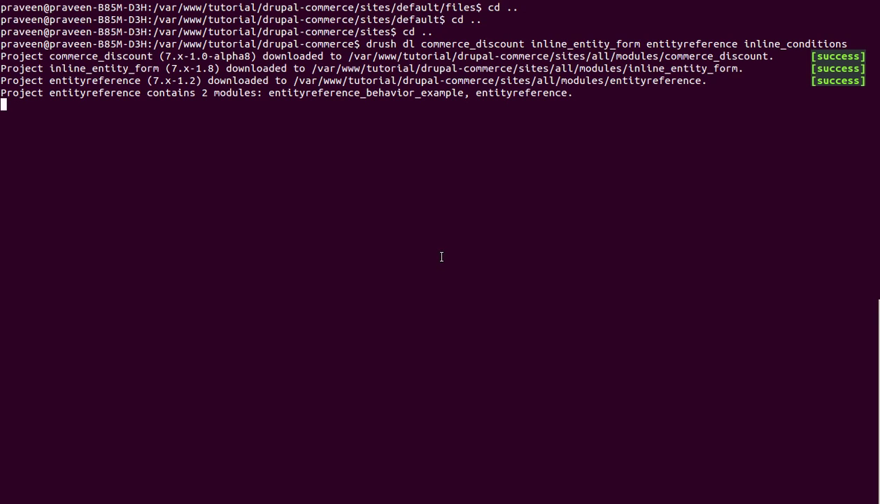
key(alt+Tab)
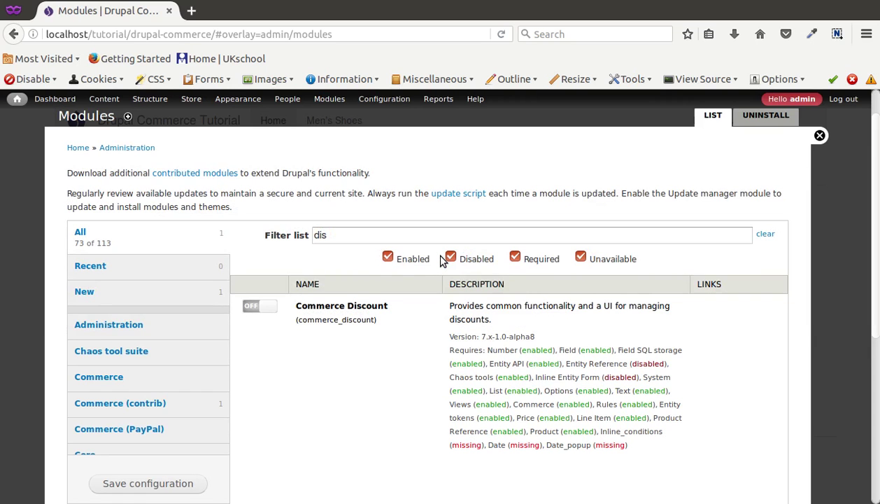
Step: Examine the Inline Conditions, Entity reference and Inline Entity Form project pages in Chrome for further required modules
key(alt+Tab)
key(alt+Tab)
key(alt+Tab)
key(Tab)
scroll(210, 308, down, 10)
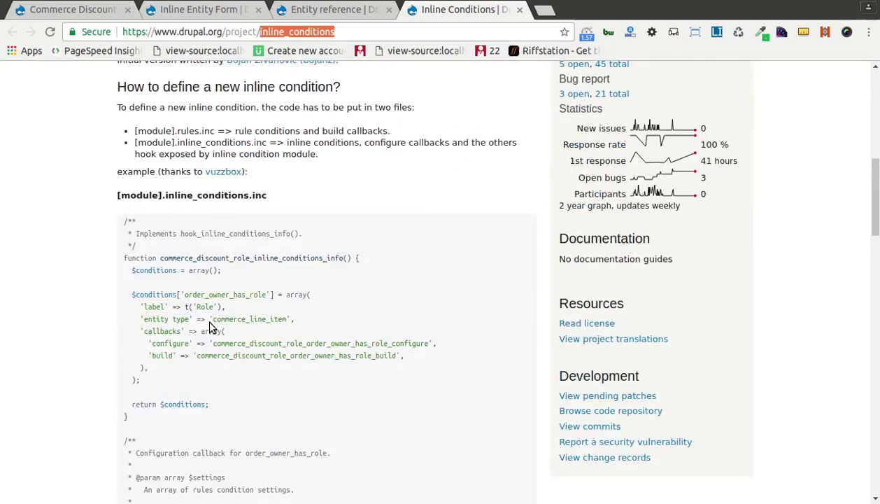
scroll(210, 327, up, 4)
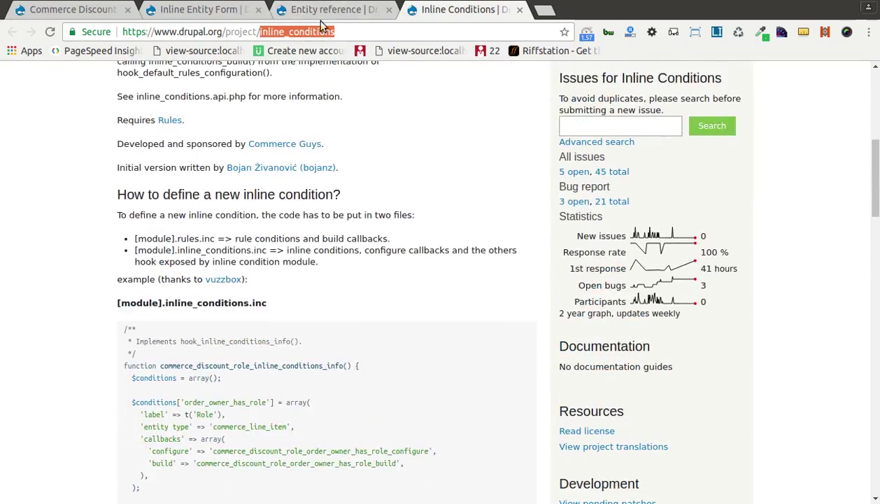
click(312, 12)
scroll(215, 290, down, 6)
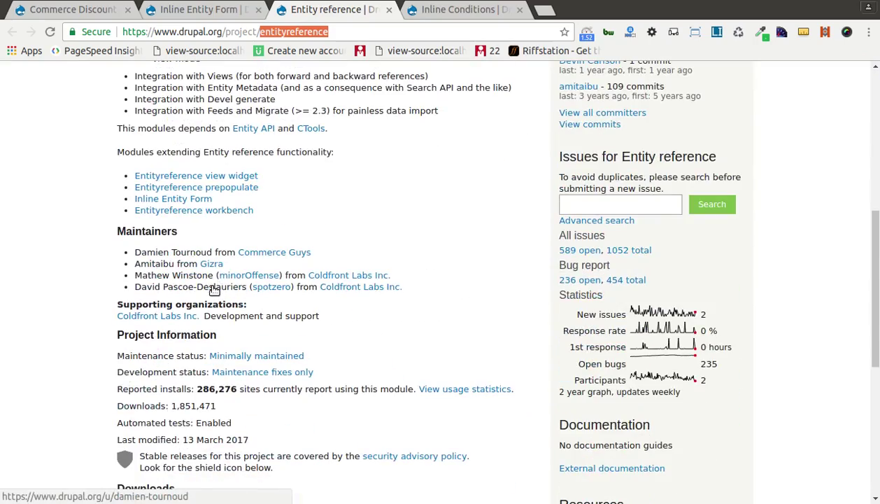
scroll(196, 210, up, 1)
click(212, 10)
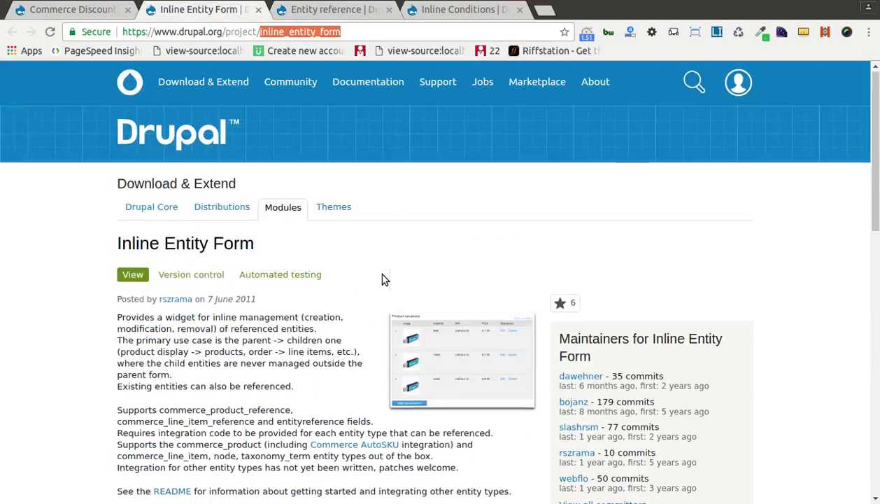
scroll(384, 279, down, 6)
scroll(271, 266, up, 2)
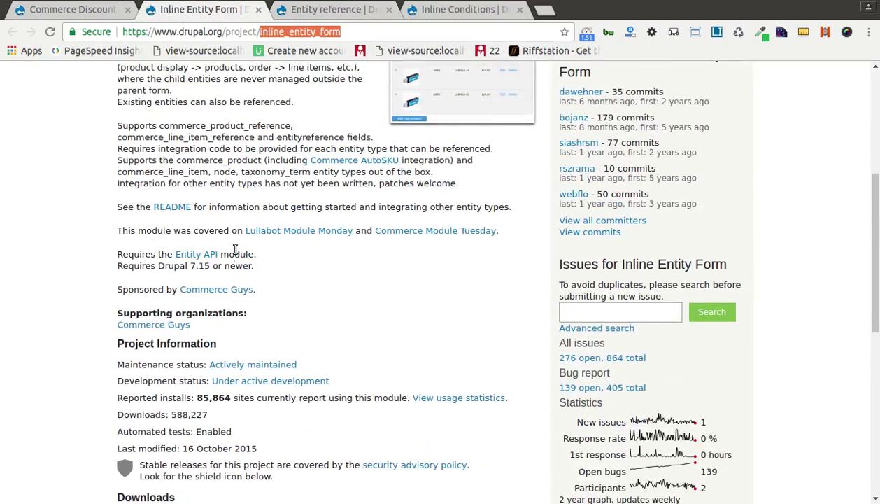
scroll(273, 269, up, 2)
scroll(245, 272, down, 3)
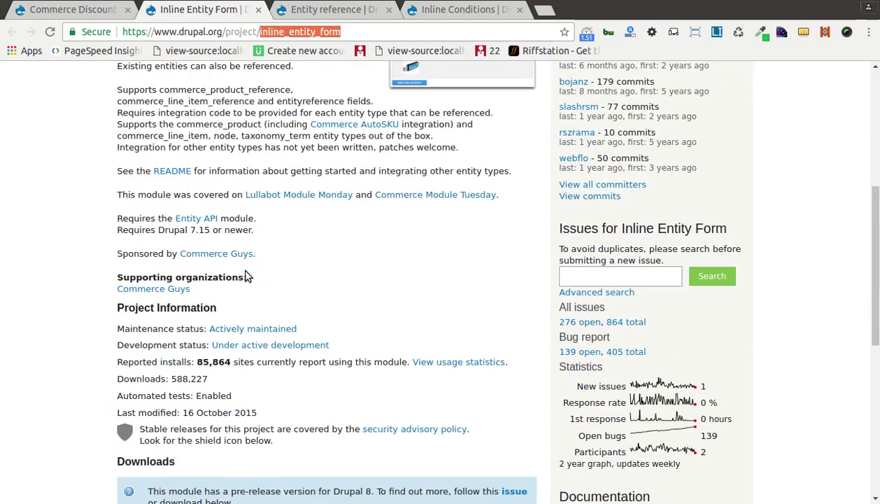
scroll(423, 305, down, 1)
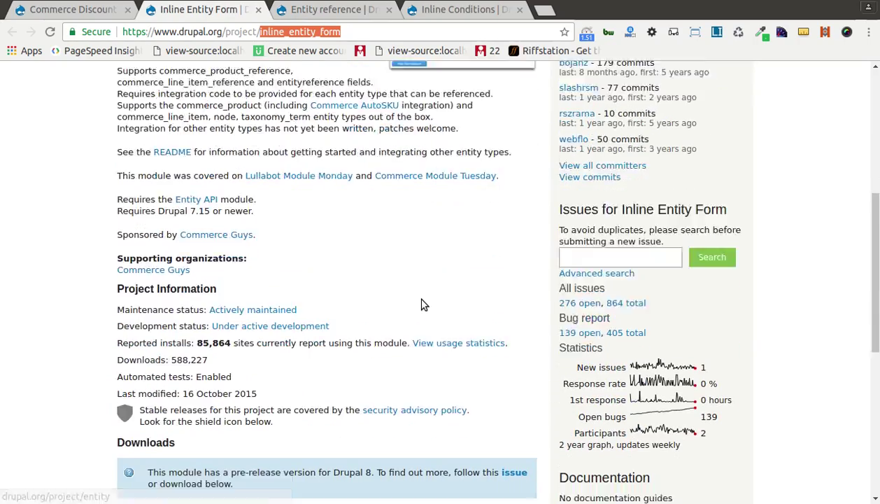
scroll(422, 304, down, 2)
scroll(423, 304, up, 2)
key(alt+Tab)
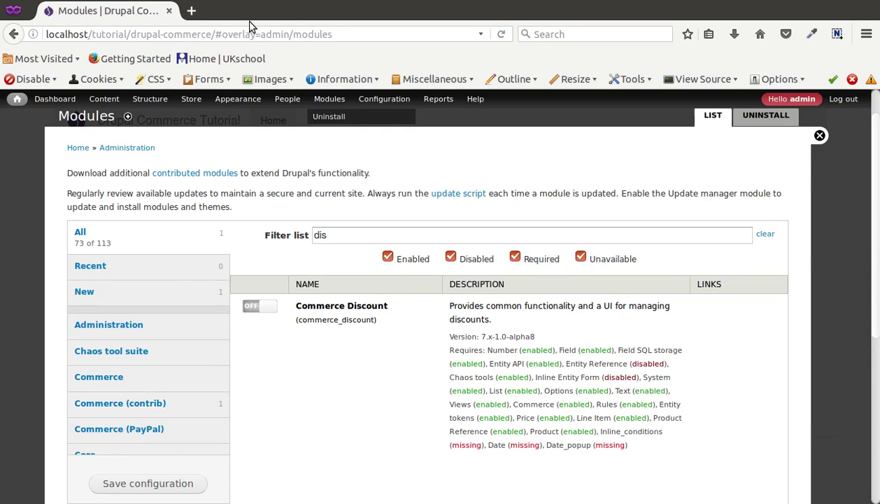
key(alt+Tab)
click(302, 12)
text(date)
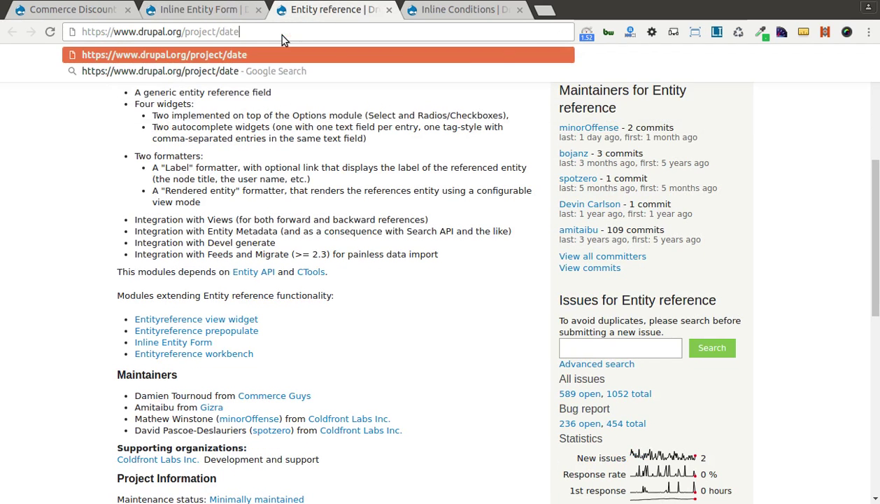
key(Return)
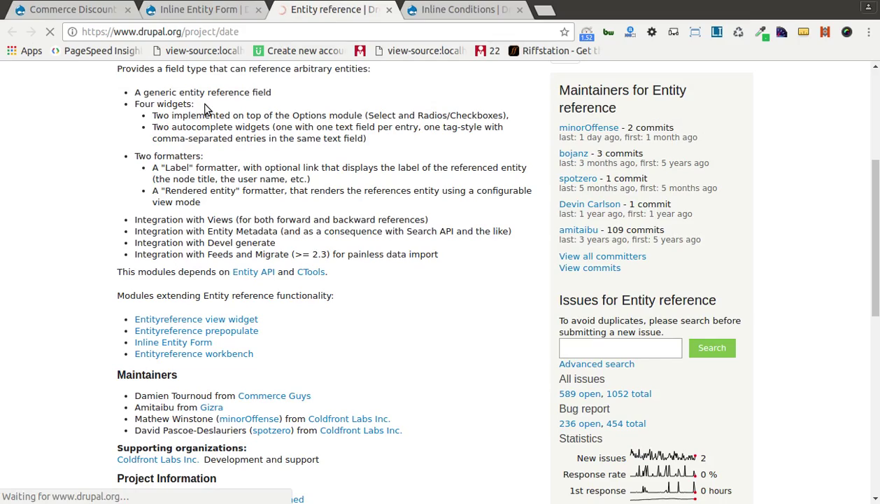
Step: Check the project name on the Date module's page, then download it in the terminal with drush dl date
scroll(262, 171, down, 15)
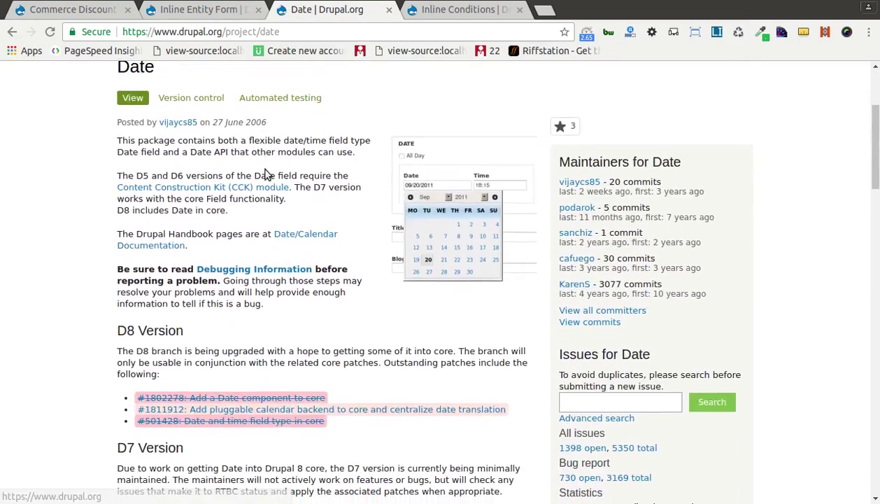
double_click(263, 33)
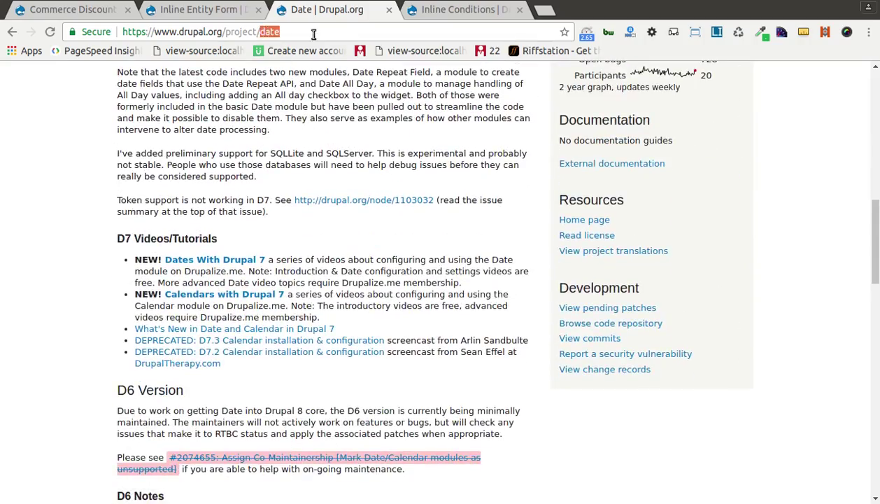
key(alt+Tab)
key(alt+Tab)
key(alt+Tab)
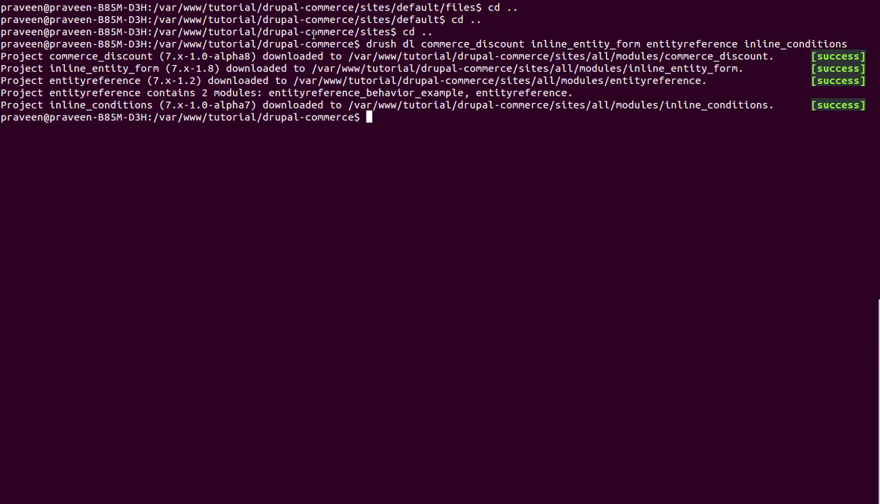
key(Up)
key(Up)
key(BackSpace)
key(BackSpace)
key(BackSpace)
key(BackSpace)
key(BackSpace)
text(drush dl date)
key(Return)
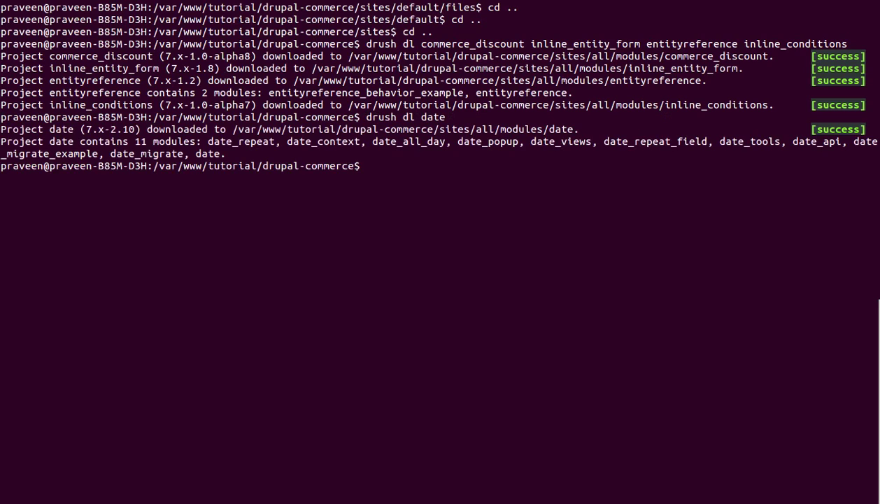
Step: Switch to the Drupal site in Firefox, reload the Modules page and filter the module list by "date"
click(1, 101)
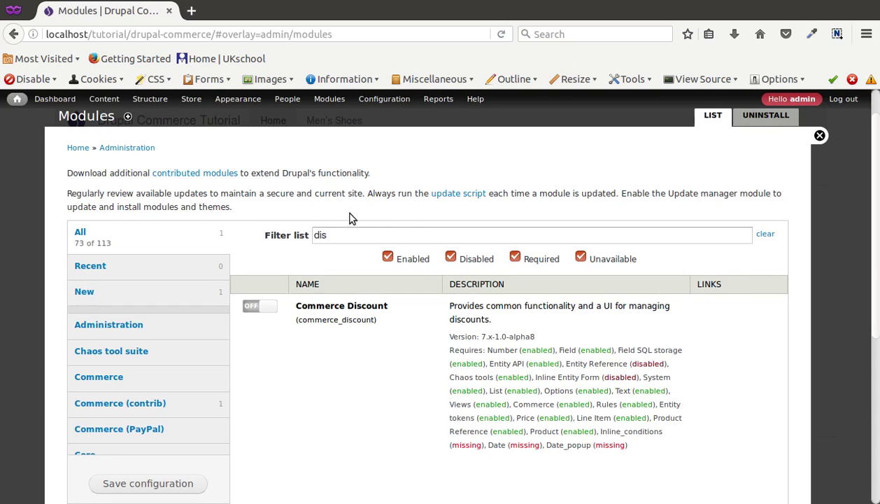
mouse_move(253, 107)
click(327, 99)
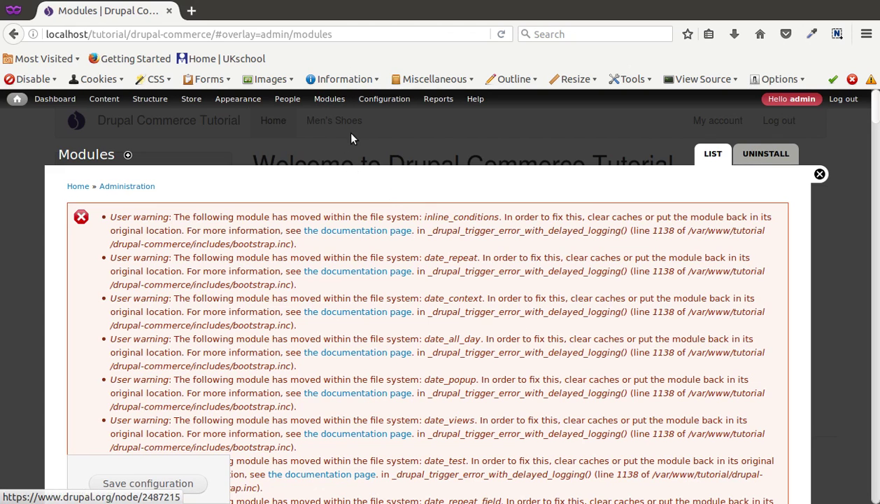
click(334, 103)
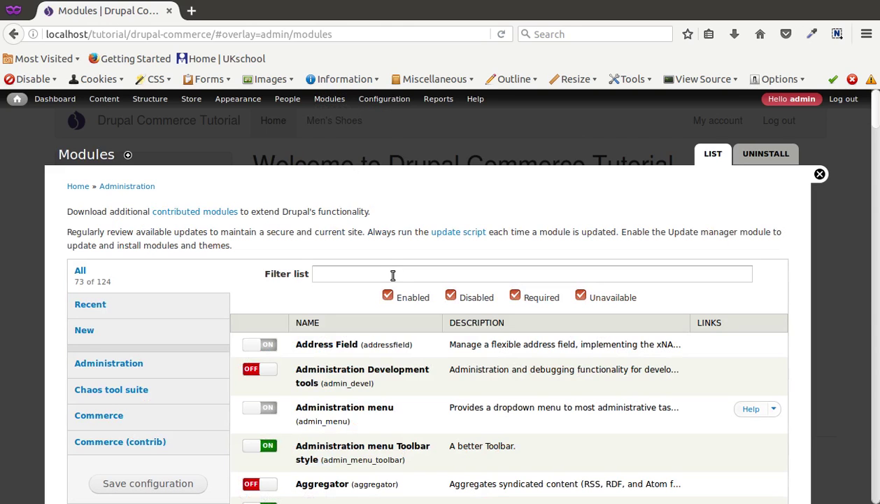
text(date)
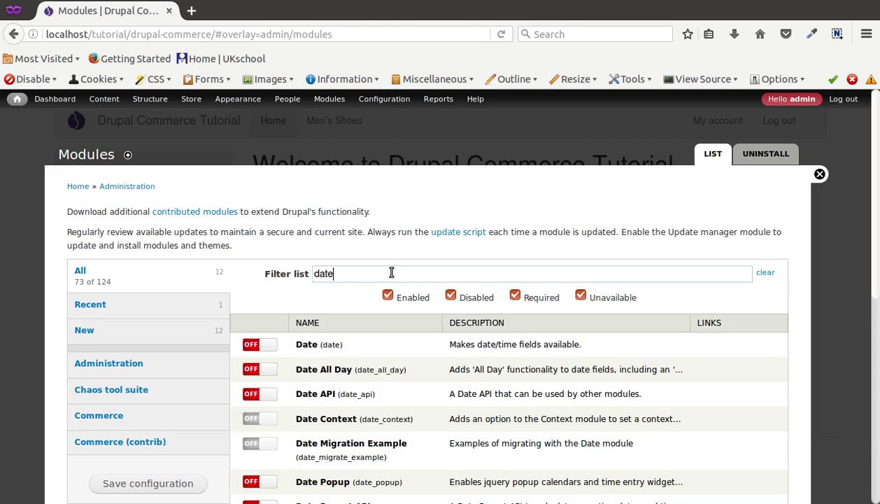
scroll(406, 306, down, 2)
Step: Filter the module list by "disc", expand the Commerce Discount requirements and switch the module on
double_click(338, 196)
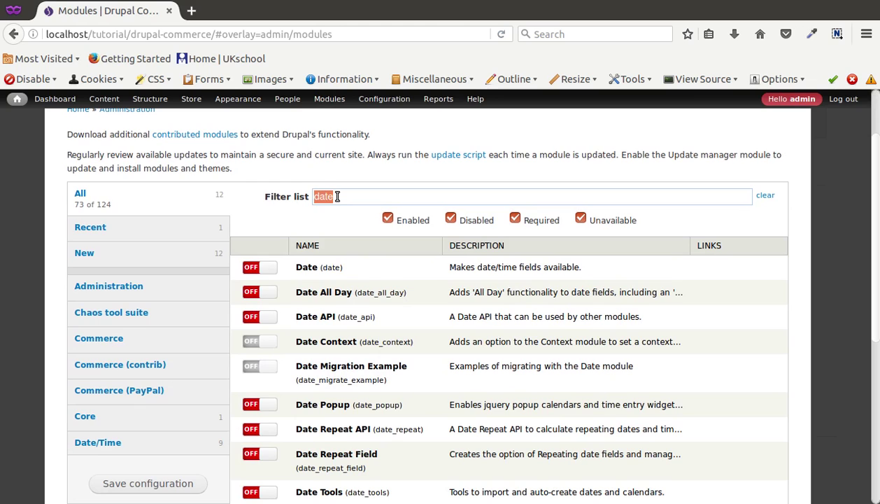
text(disc)
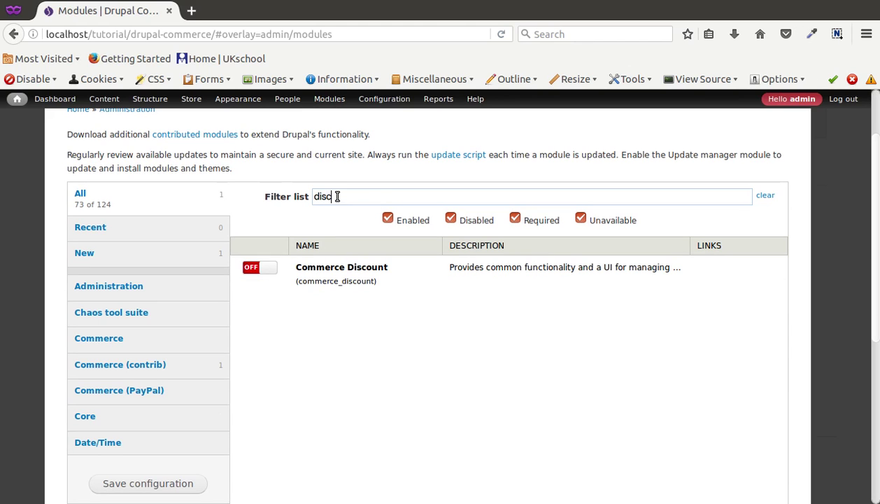
click(505, 270)
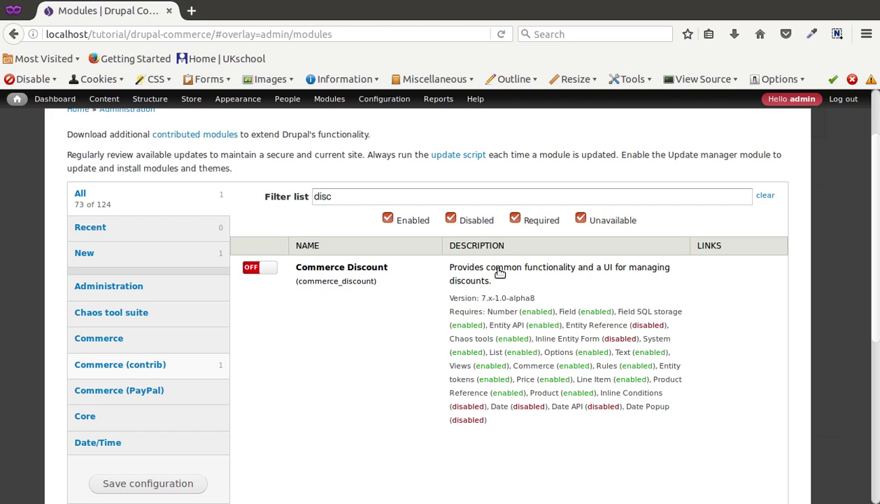
click(251, 267)
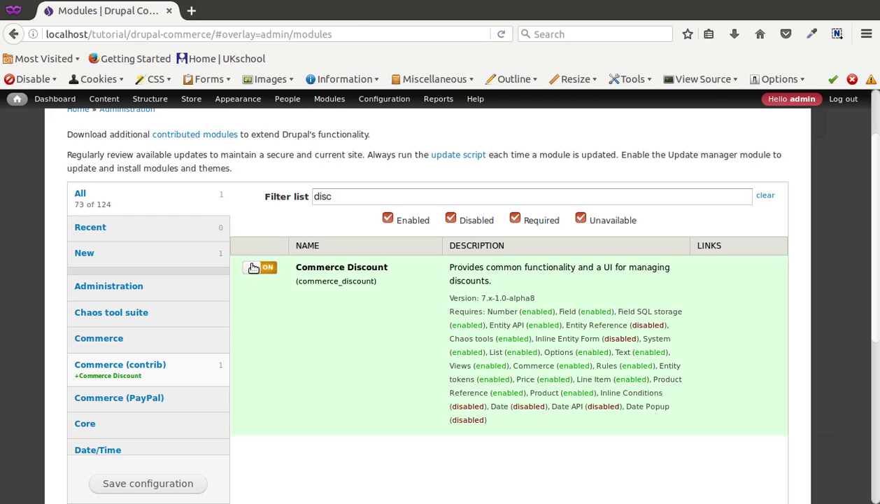
Step: Save the module configuration and agree to enable Entity Reference, Inline Entity Form, Inline Conditions, Date, Date API and Date Popup
click(171, 482)
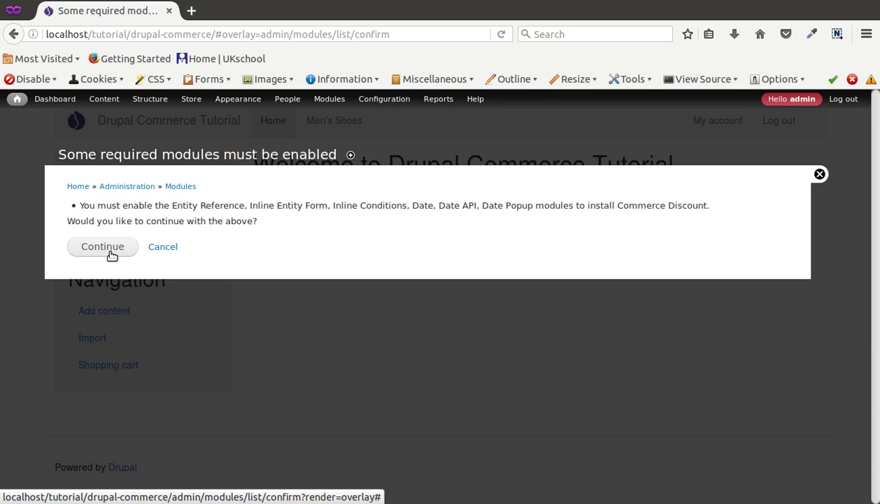
click(105, 248)
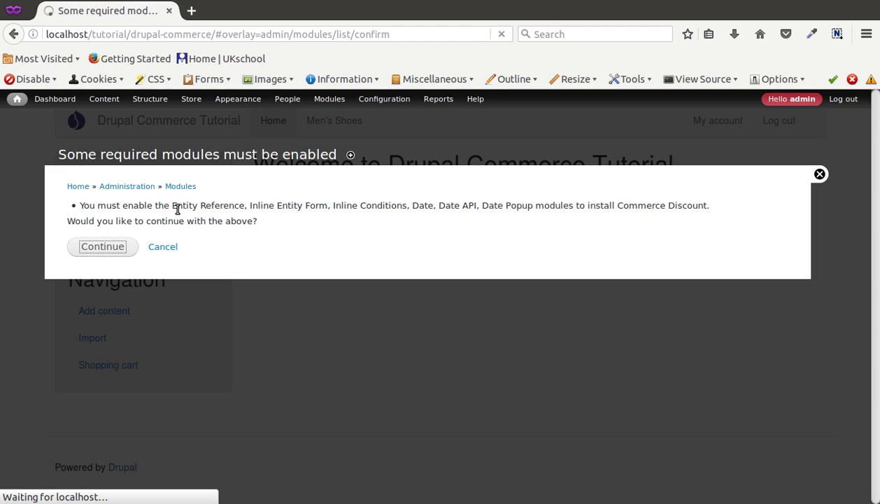
drag(172, 205, 691, 206)
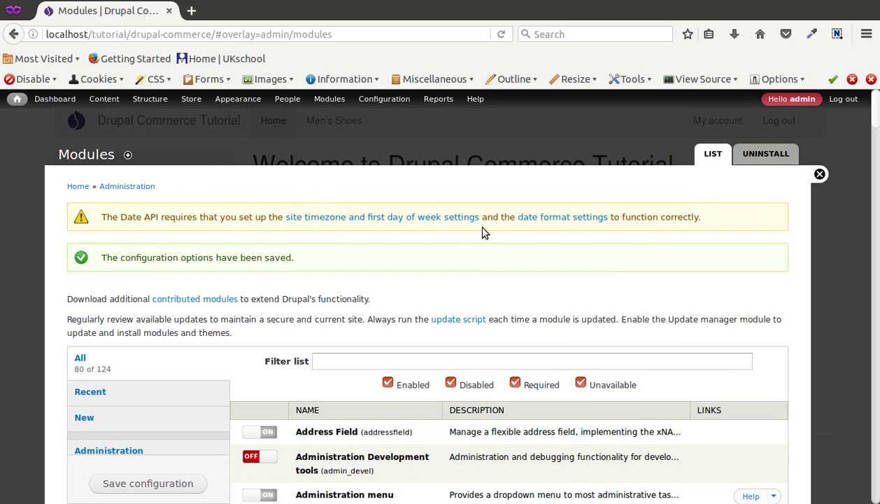
Step: Flush all caches of the Drupal site
scroll(465, 237, down, 5)
scroll(468, 237, up, 5)
mouse_move(197, 137)
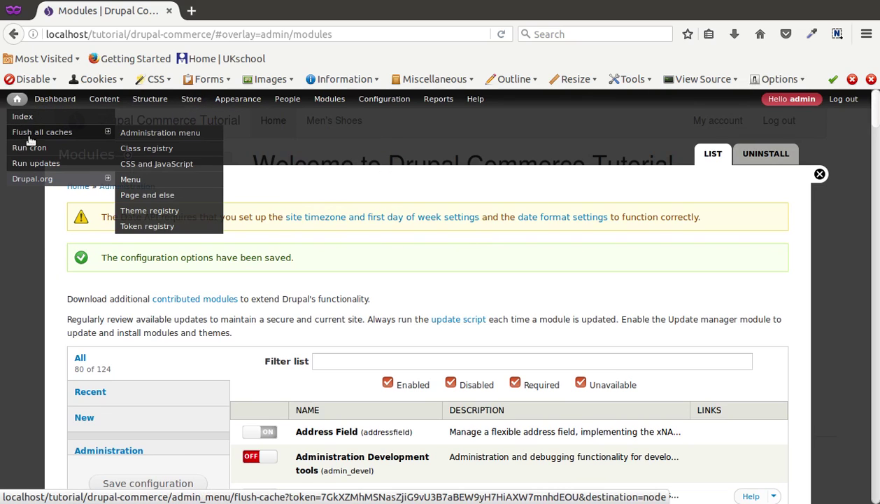
click(44, 135)
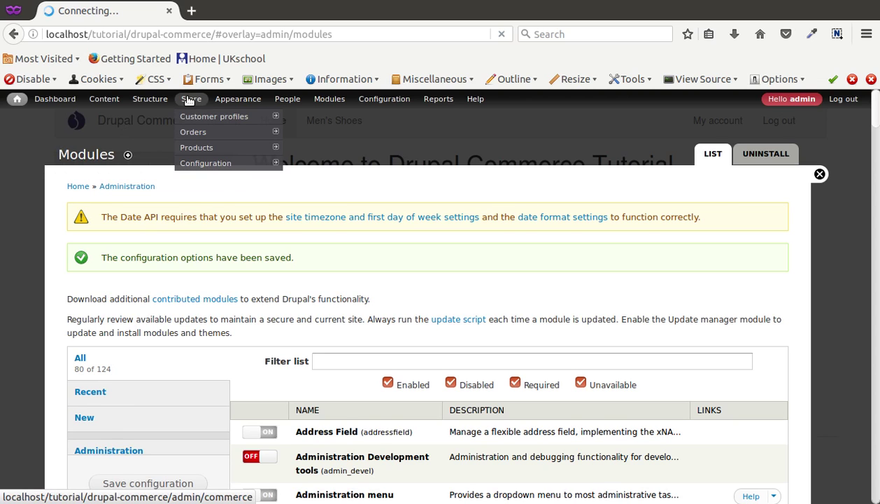
Step: Open the store's Discounts list and start adding a new discount
mouse_move(129, 102)
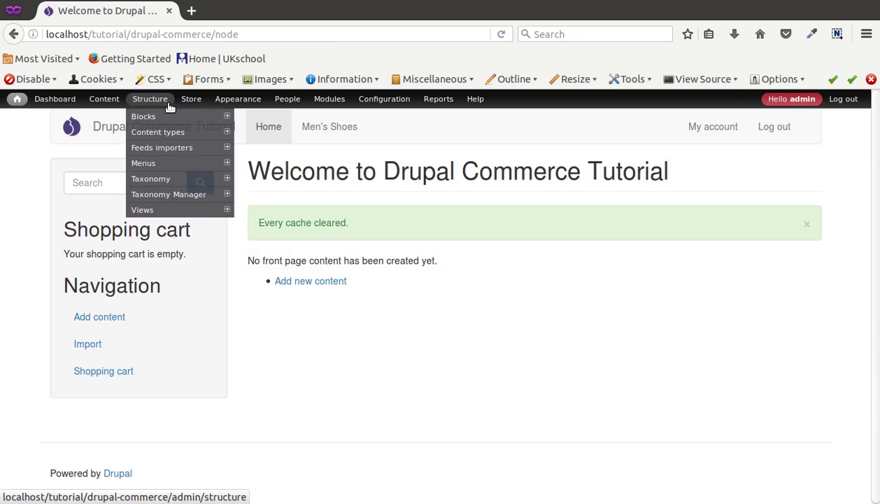
mouse_move(196, 105)
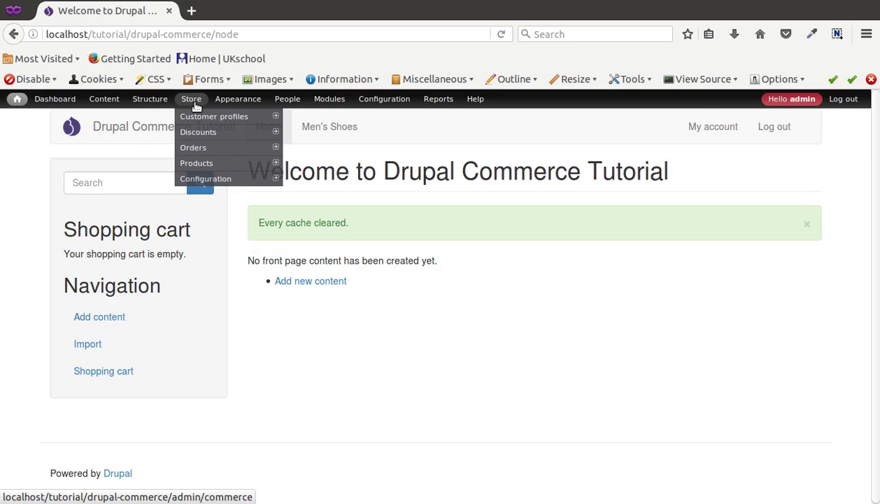
mouse_move(194, 133)
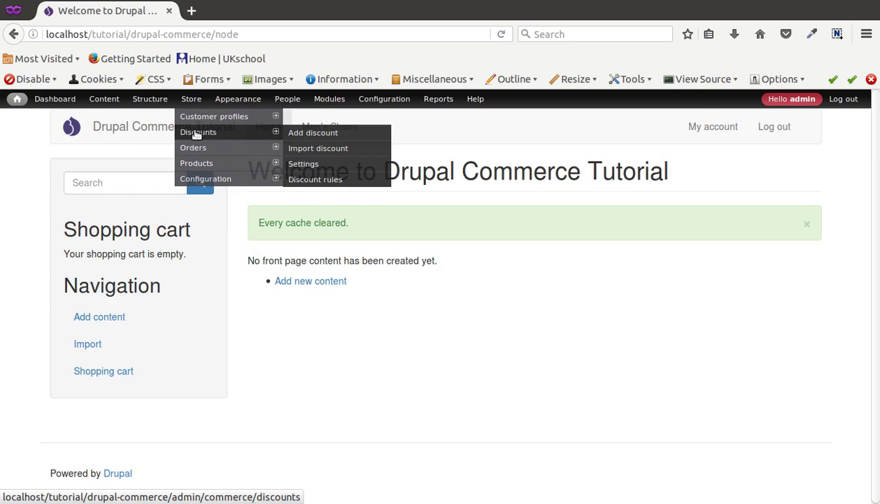
click(196, 133)
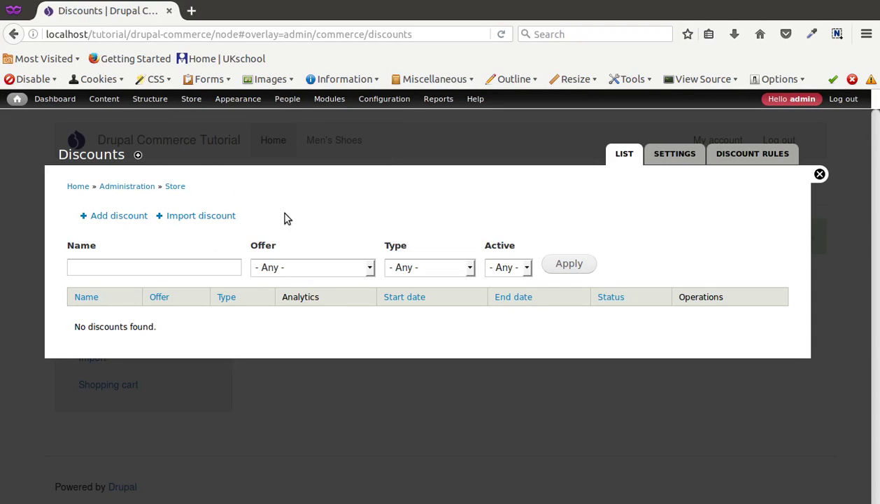
click(135, 218)
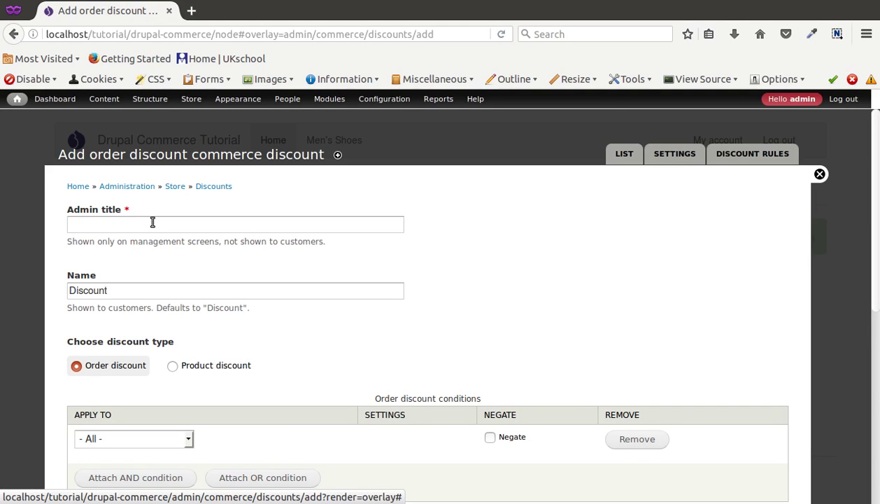
Step: Examine the discount form's fields and compare the Product discount conditions and offers with those of the Order discount type
click(152, 222)
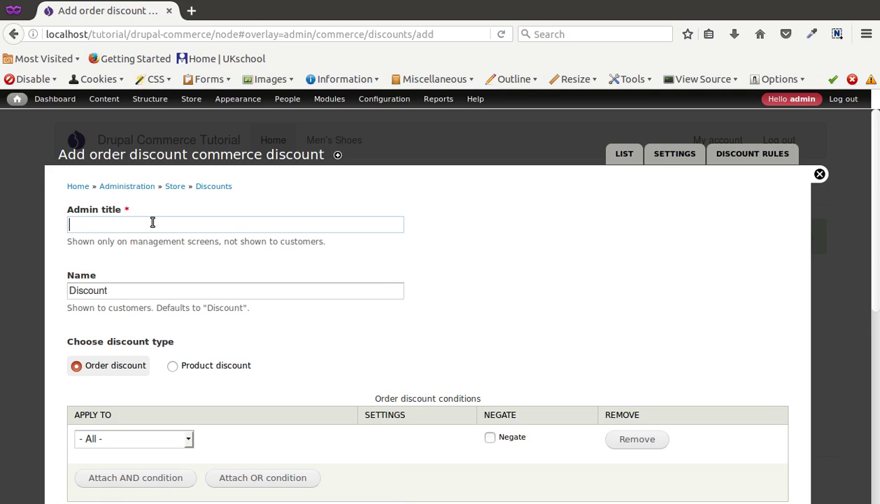
scroll(153, 221, down, 3)
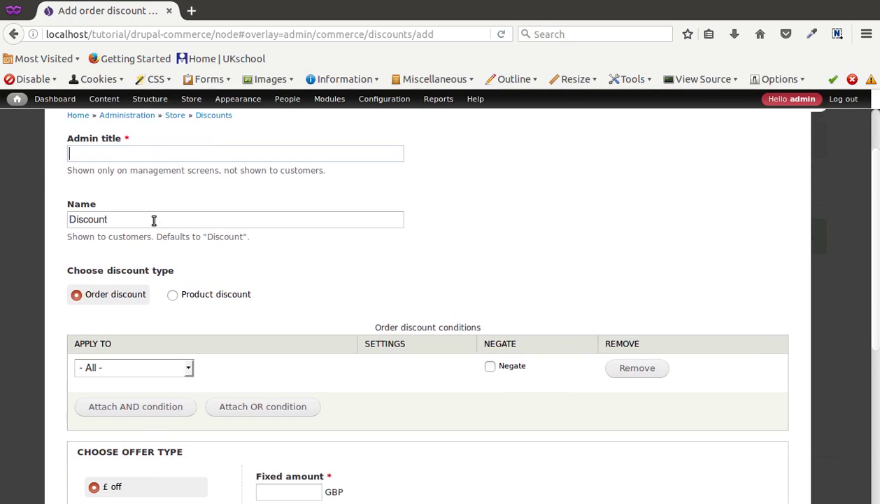
scroll(154, 221, up, 3)
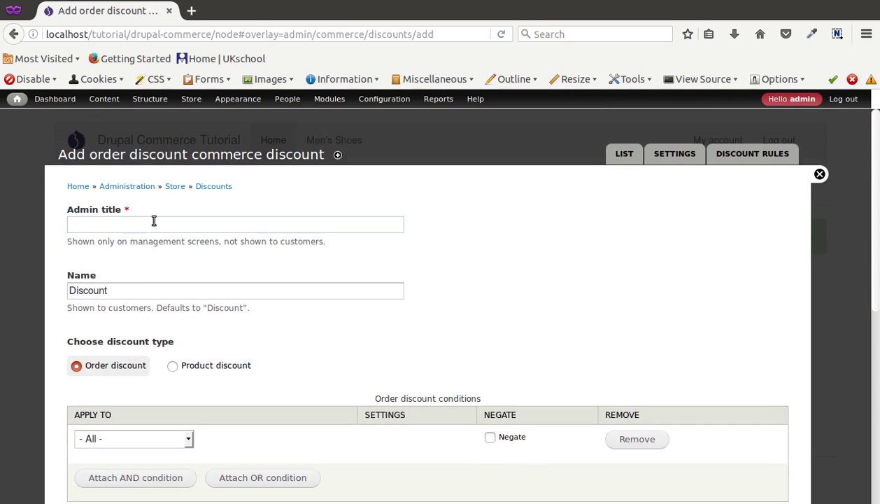
scroll(134, 294, down, 2)
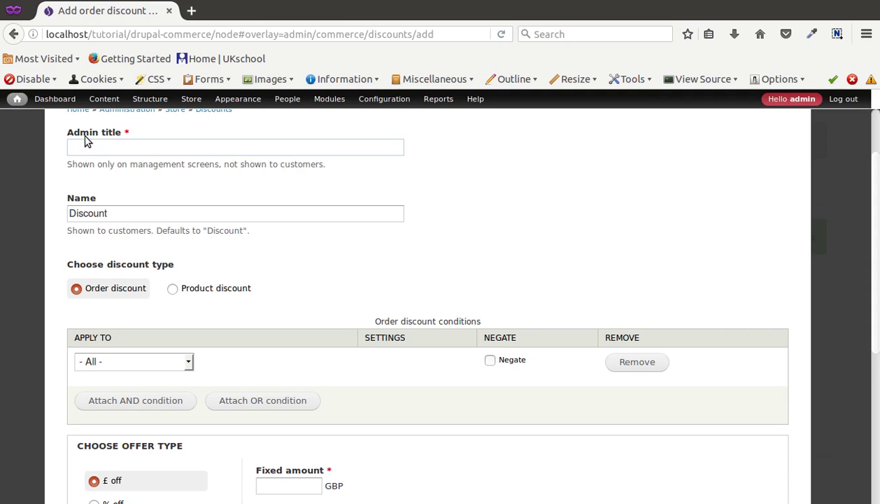
scroll(89, 305, down, 2)
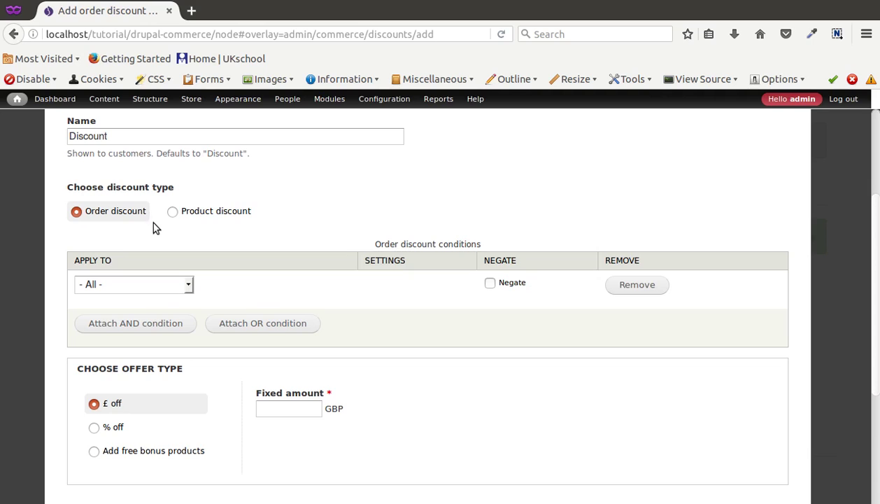
click(176, 216)
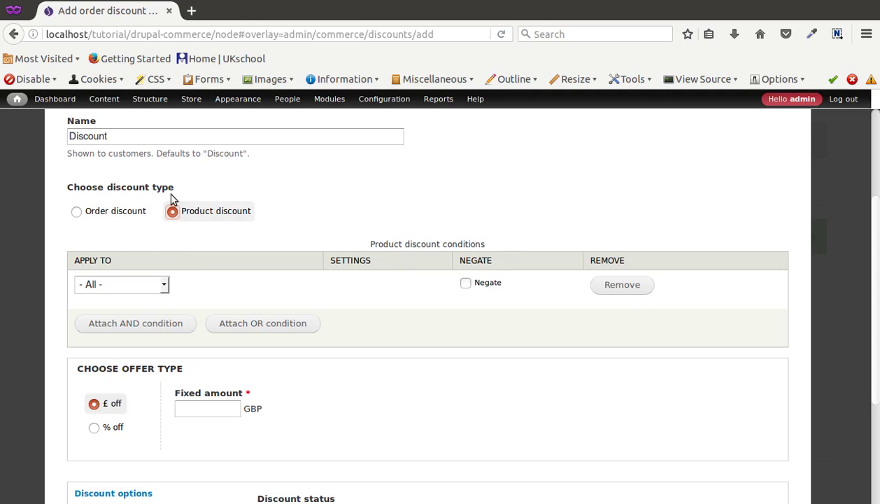
click(135, 287)
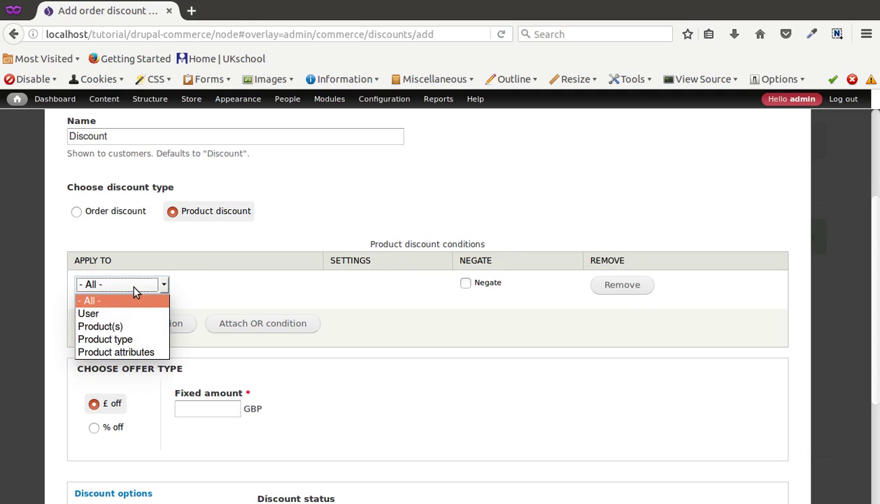
click(116, 237)
click(106, 211)
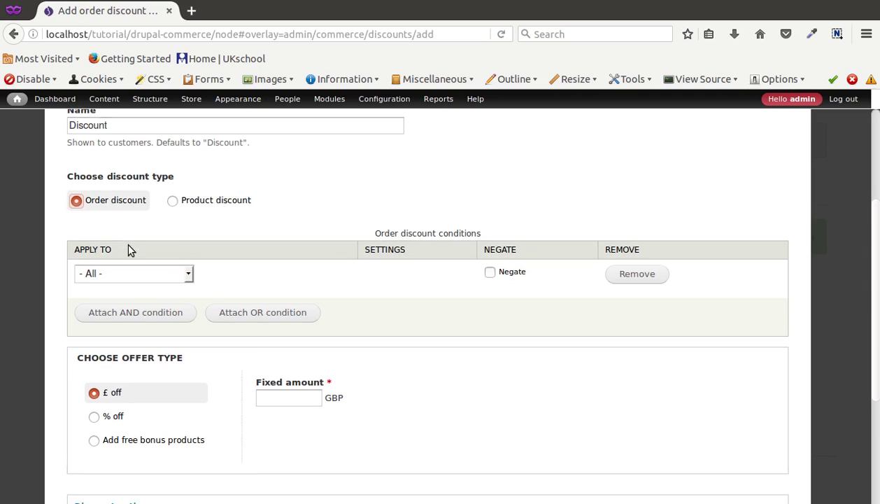
Step: Enter "$6 Discount for orders above $50" as the discount's admin title
scroll(128, 246, up, 2)
click(108, 146)
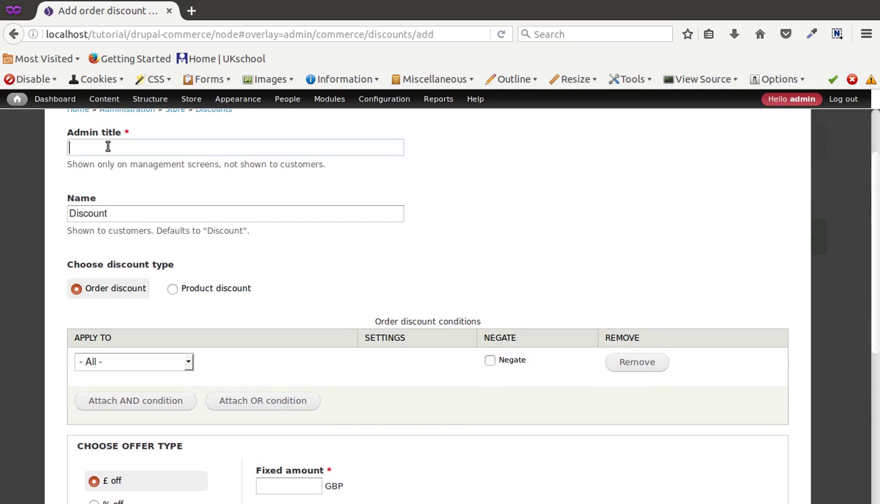
text($)
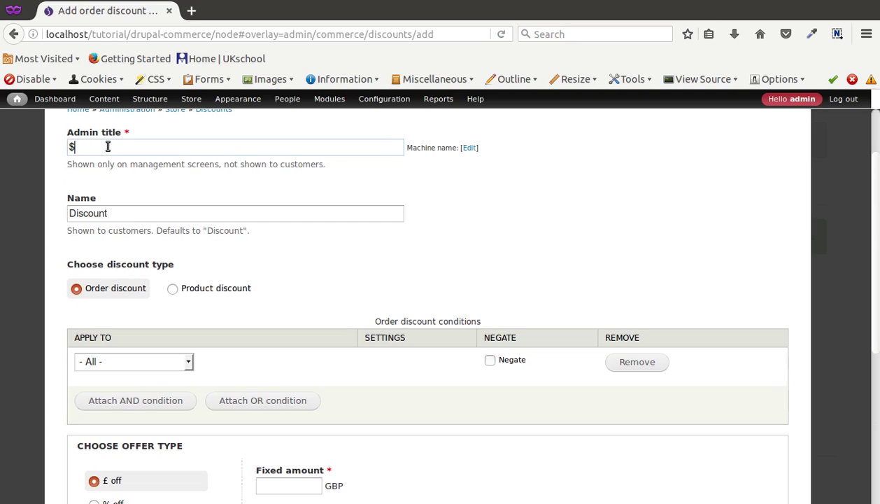
text(6 Discoun)
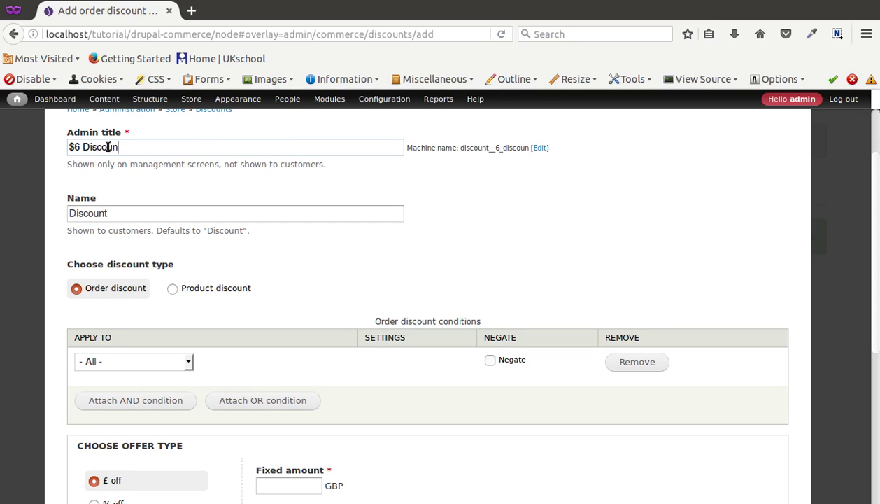
text(t for ord)
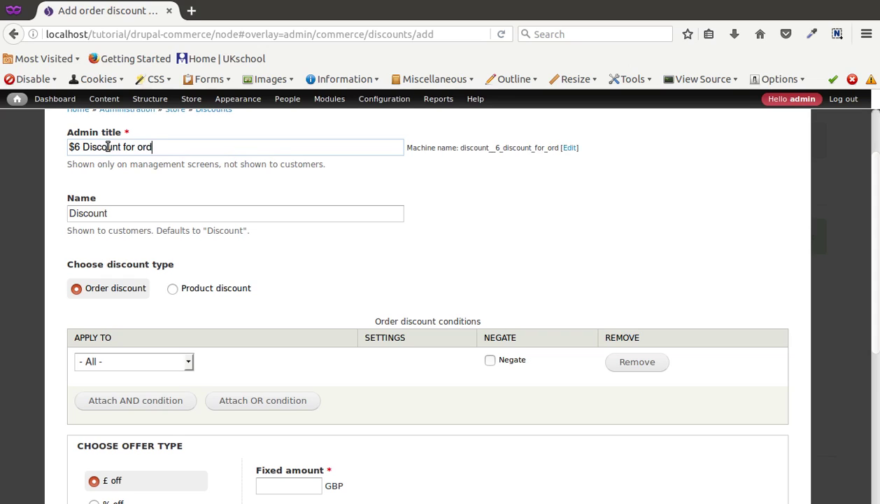
text(ers abov)
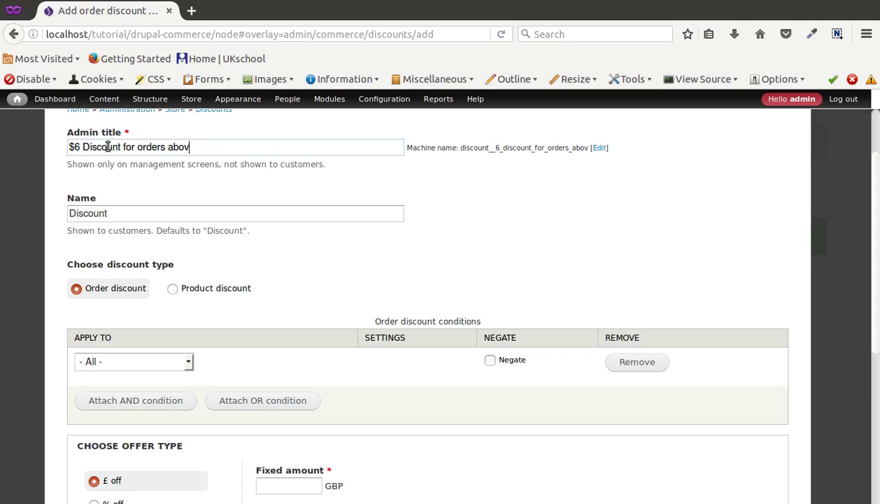
text(e $50)
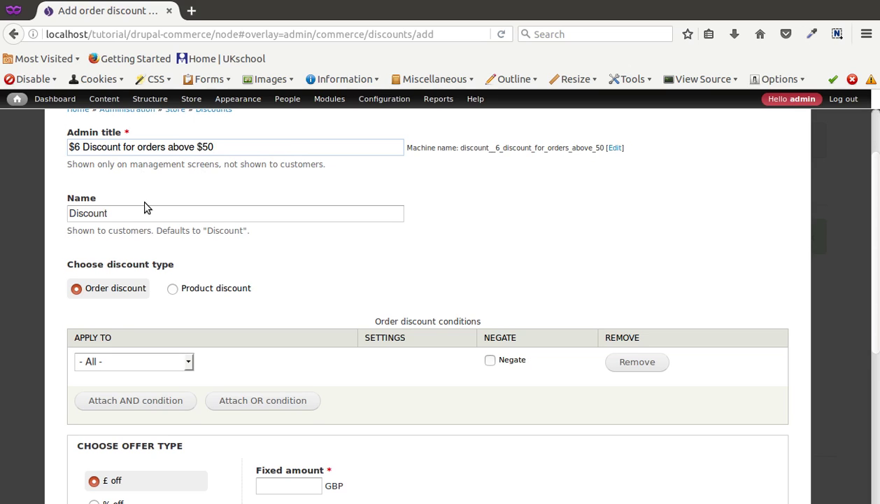
Step: Examine the order discount's type, condition choices, offer types and the discount settings at the end of the form
scroll(143, 203, down, 1)
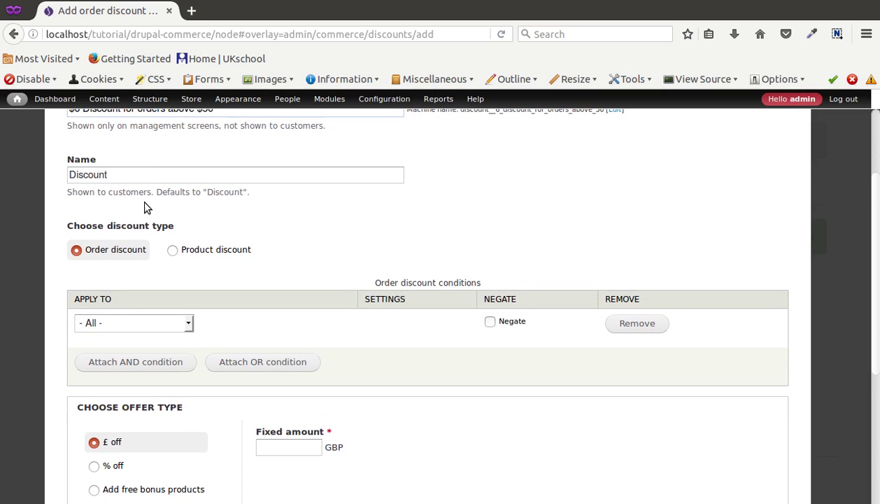
scroll(145, 207, down, 3)
scroll(144, 207, up, 1)
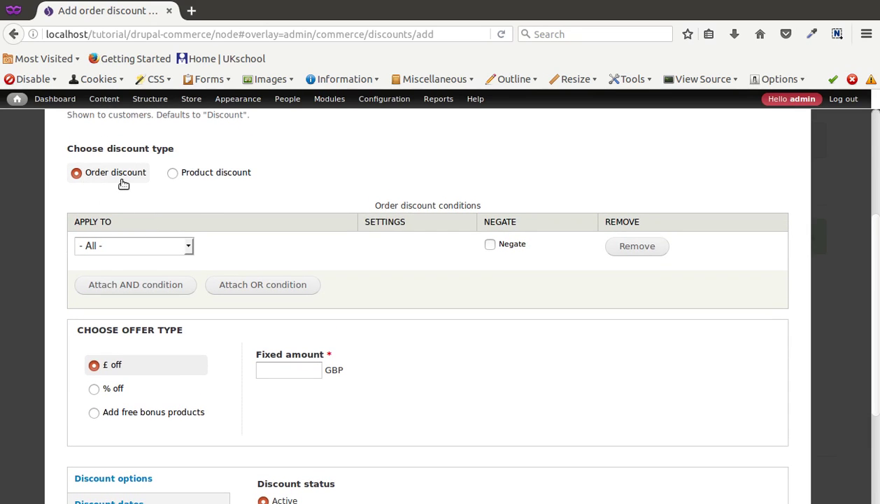
scroll(123, 196, down, 3)
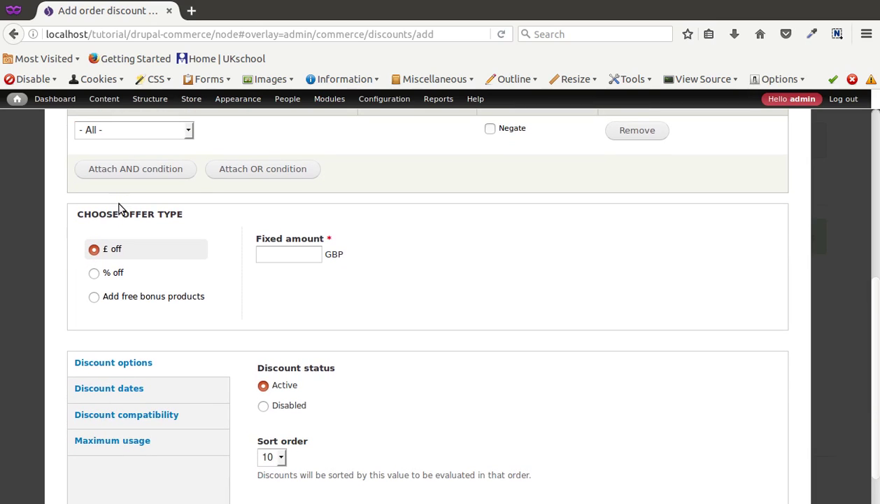
scroll(133, 183, up, 2)
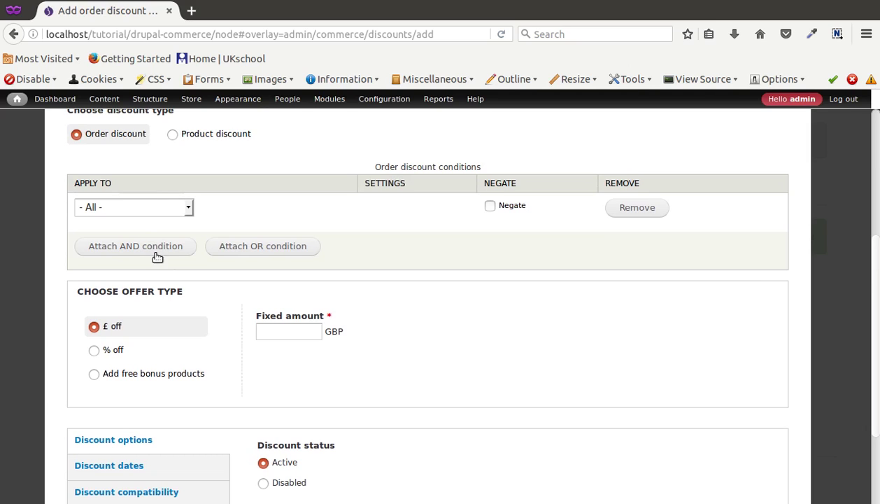
scroll(362, 287, down, 1)
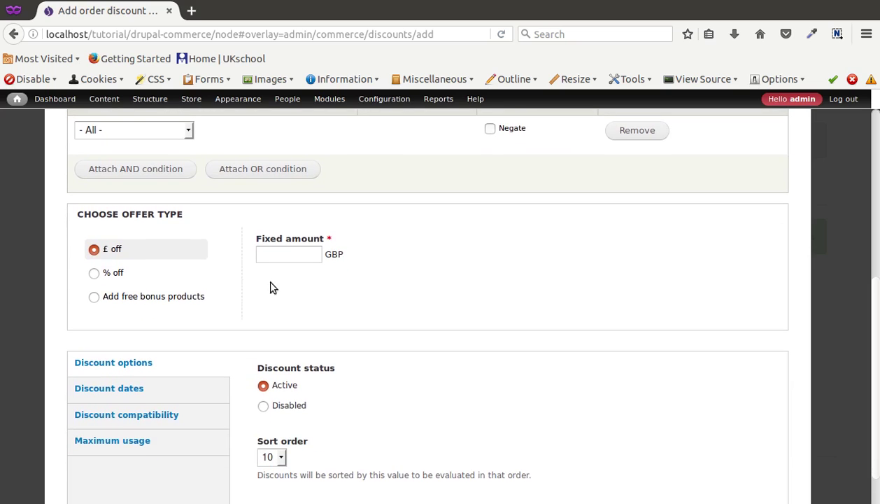
scroll(128, 279, down, 2)
scroll(128, 278, up, 4)
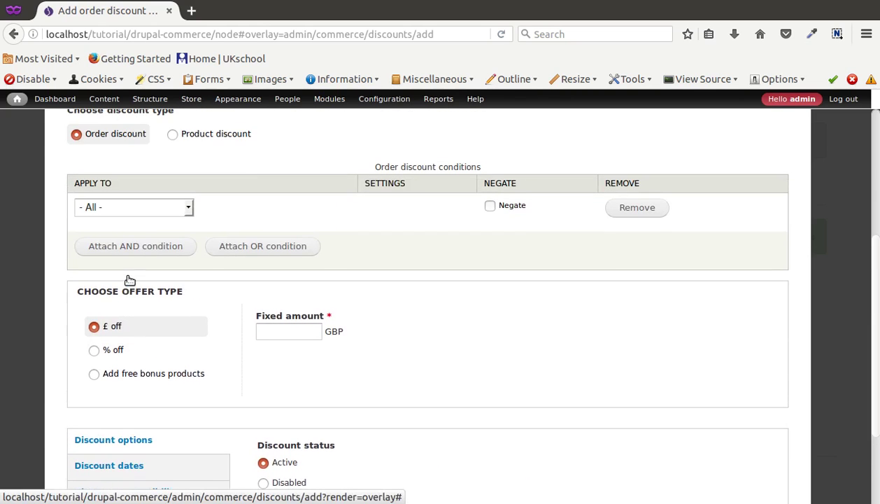
click(109, 352)
click(109, 327)
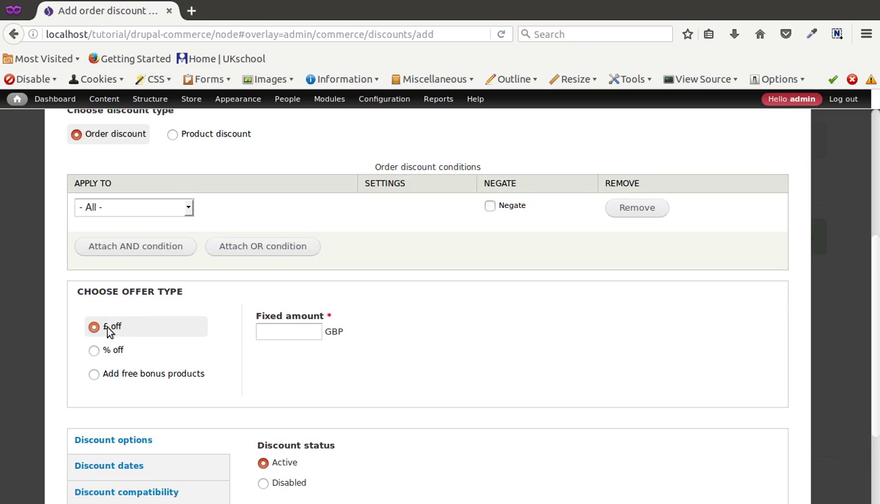
scroll(111, 329, up, 3)
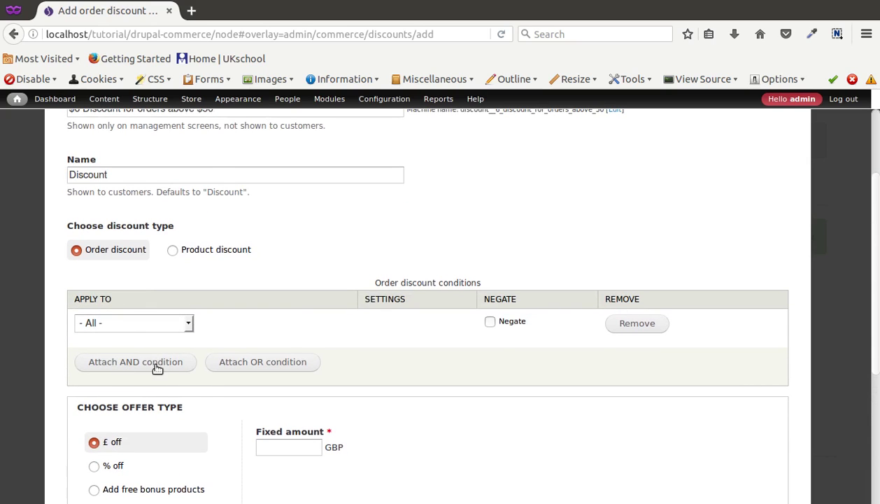
click(122, 324)
click(120, 325)
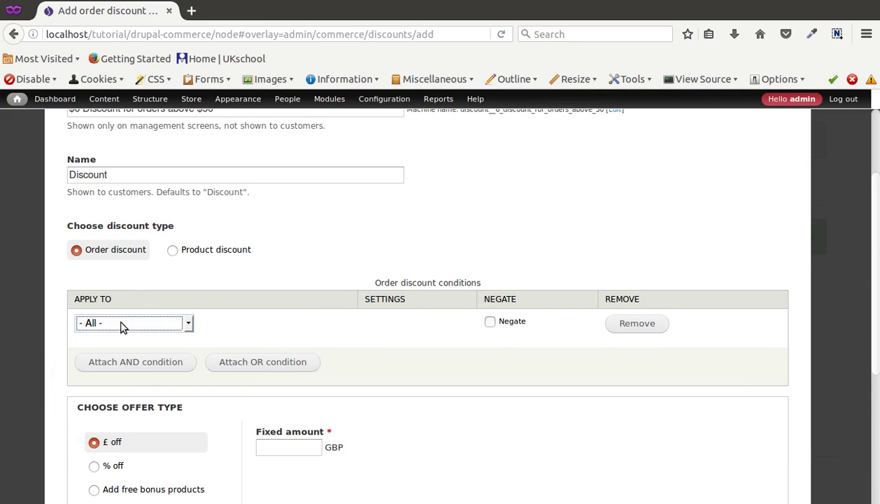
scroll(122, 326, up, 1)
scroll(122, 325, down, 2)
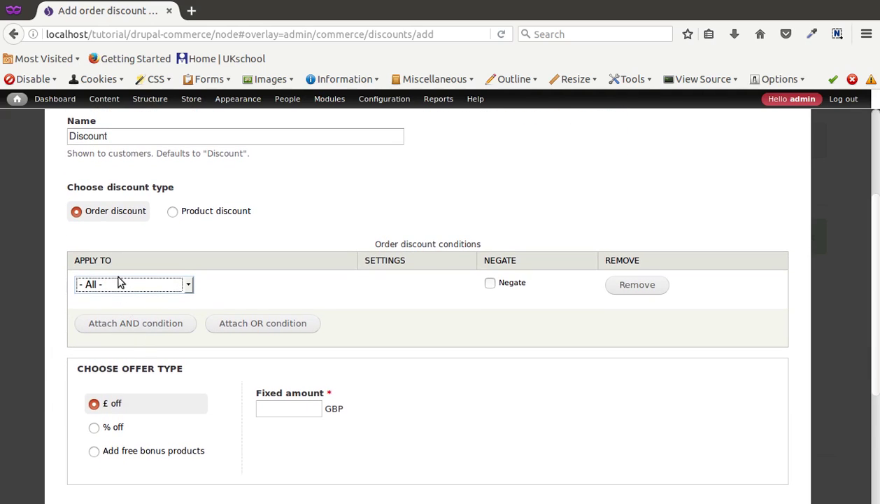
scroll(124, 270, down, 2)
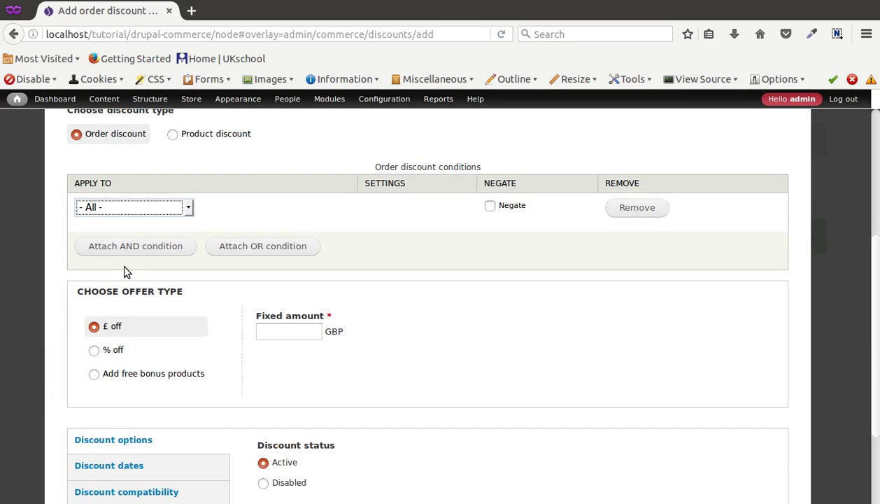
scroll(126, 272, down, 3)
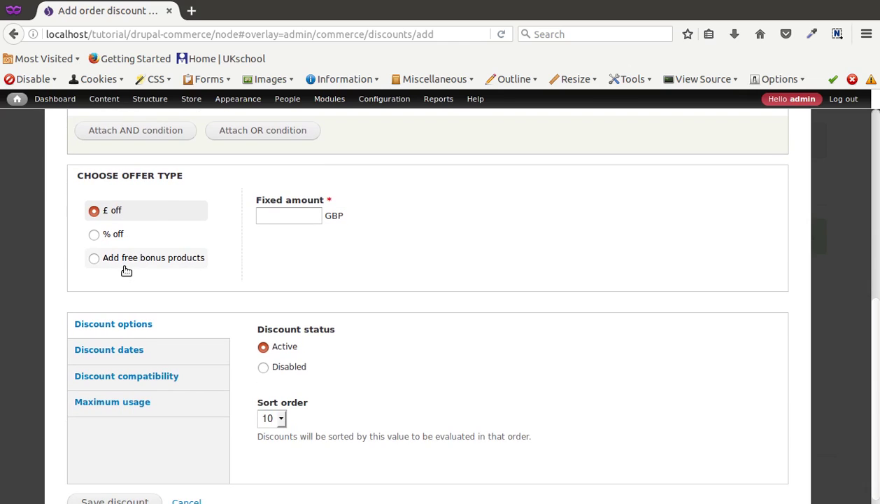
Step: Make the order discount apply when the total amount of products is greater than 50 GBP
scroll(125, 270, up, 5)
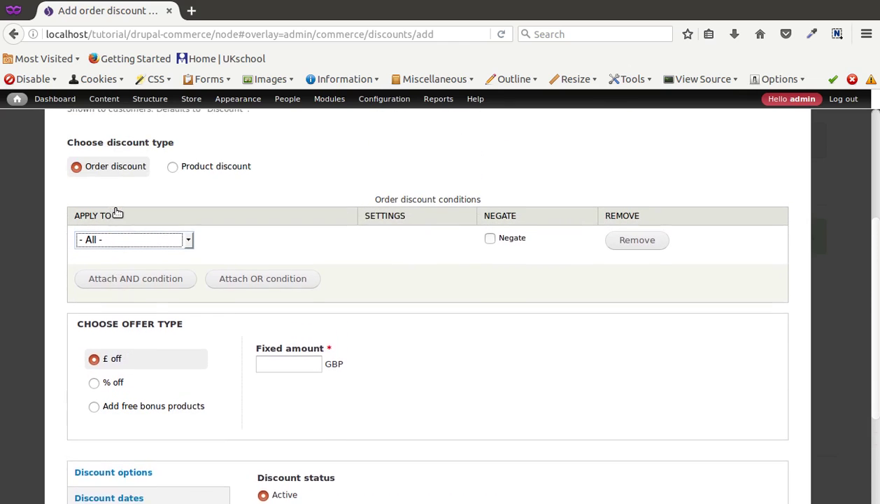
click(114, 281)
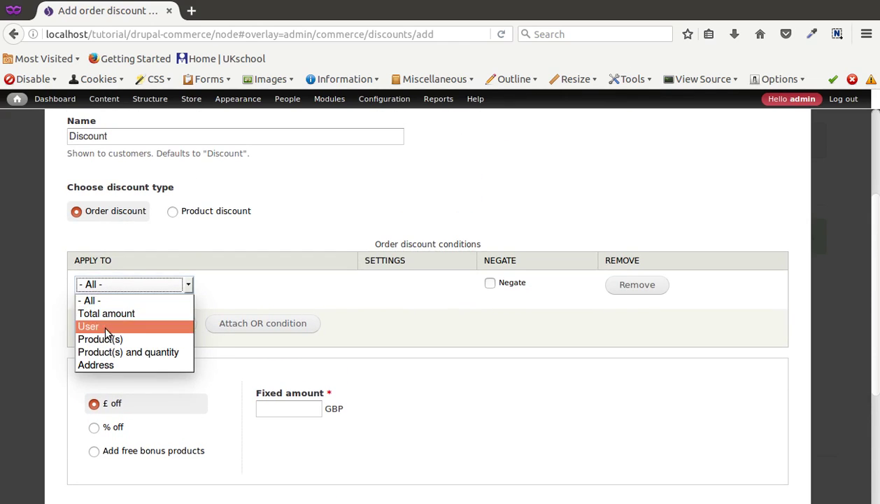
click(104, 314)
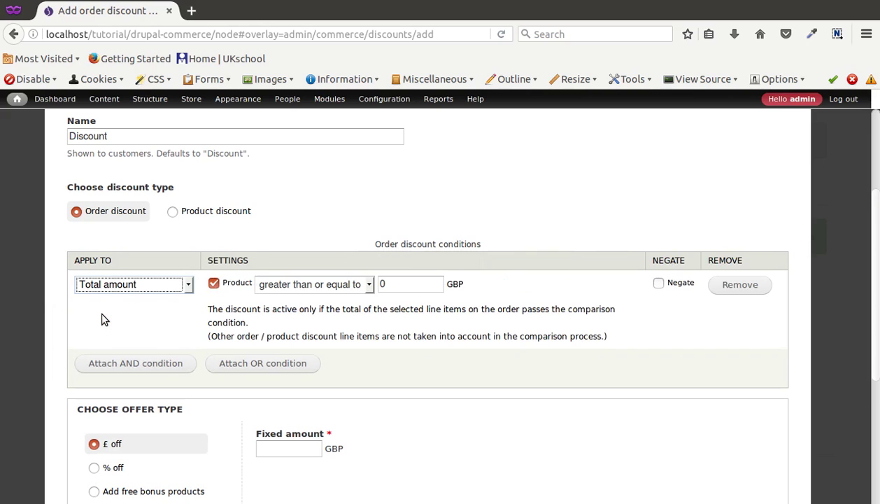
click(101, 284)
click(101, 283)
click(282, 291)
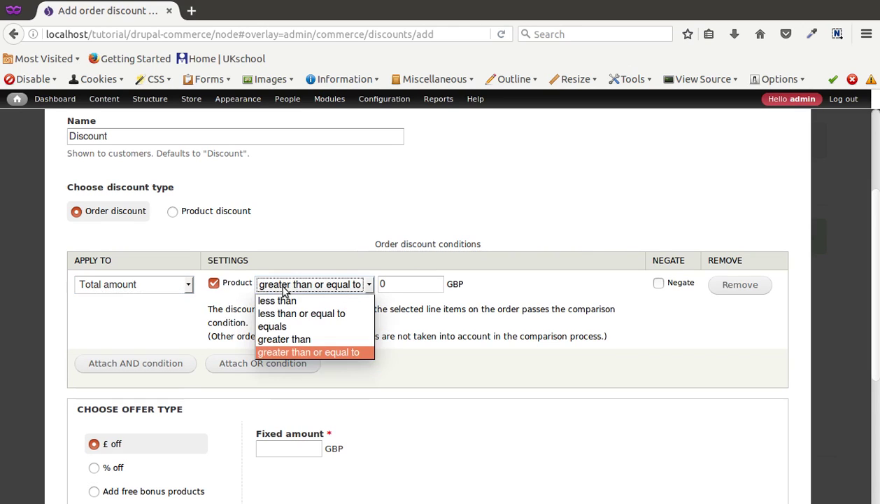
click(286, 335)
click(385, 283)
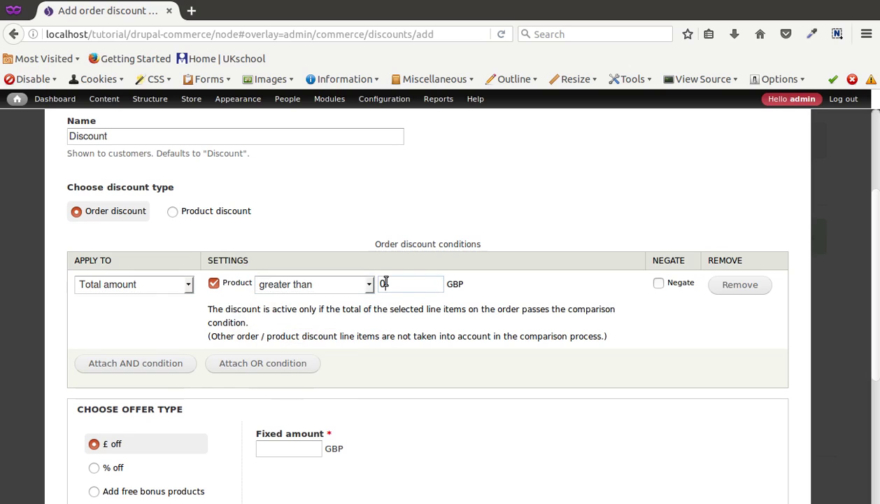
key(BackSpace)
text(50)
Step: Set the £ off offer's fixed amount to 6 GBP
scroll(246, 287, down, 1)
scroll(246, 287, down, 3)
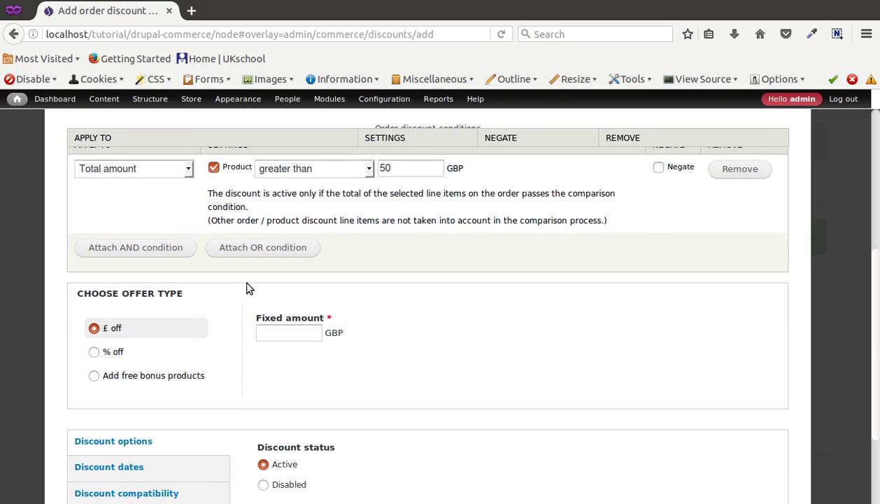
scroll(246, 287, down, 1)
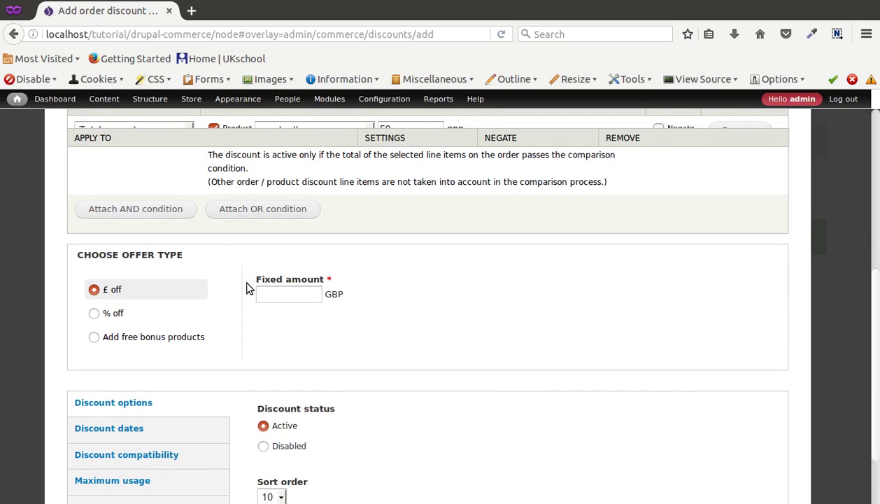
click(285, 295)
text(6)
scroll(308, 328, up, 4)
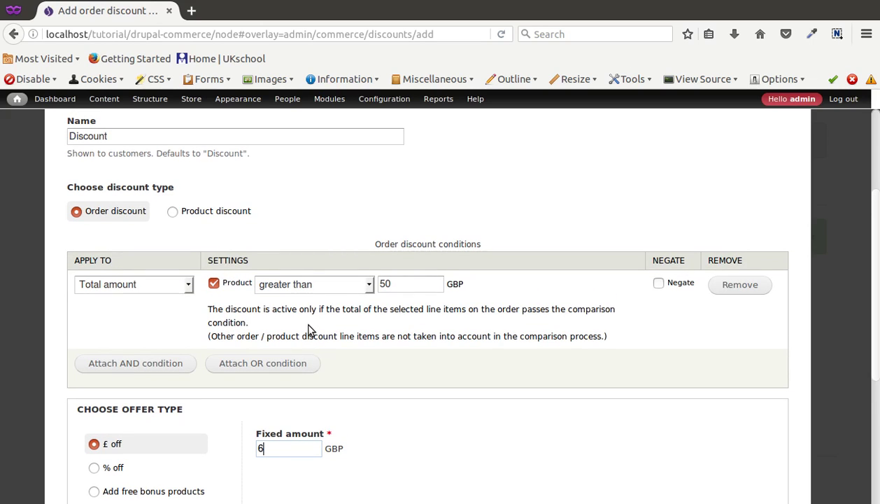
Step: Review the discount's status, dates, compatibility and maximum usage settings, keeping the status Active
scroll(308, 328, down, 6)
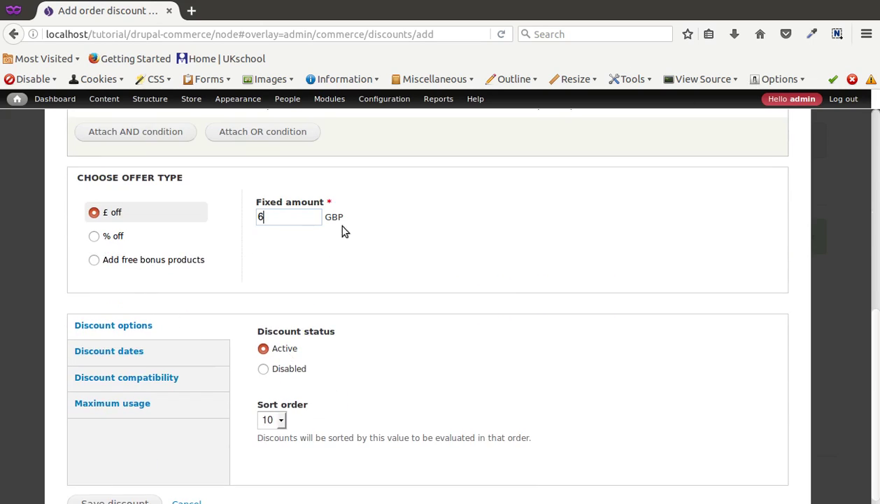
scroll(344, 271, down, 1)
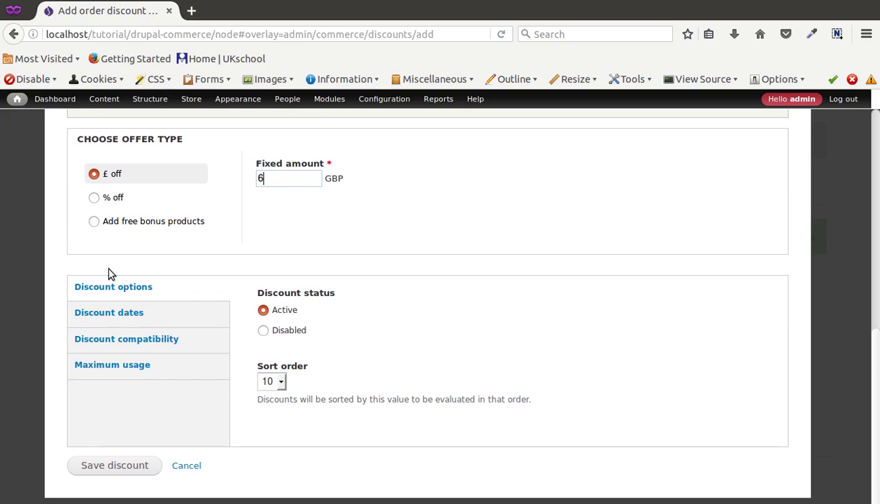
scroll(124, 311, down, 1)
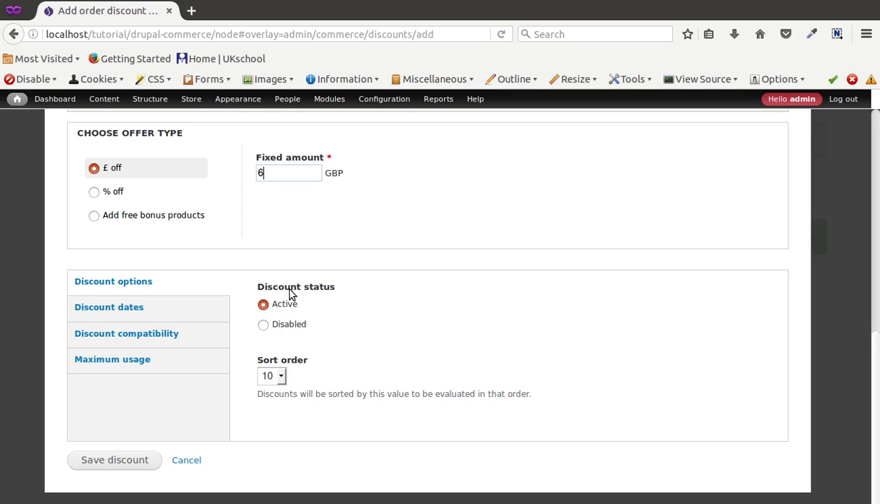
click(277, 324)
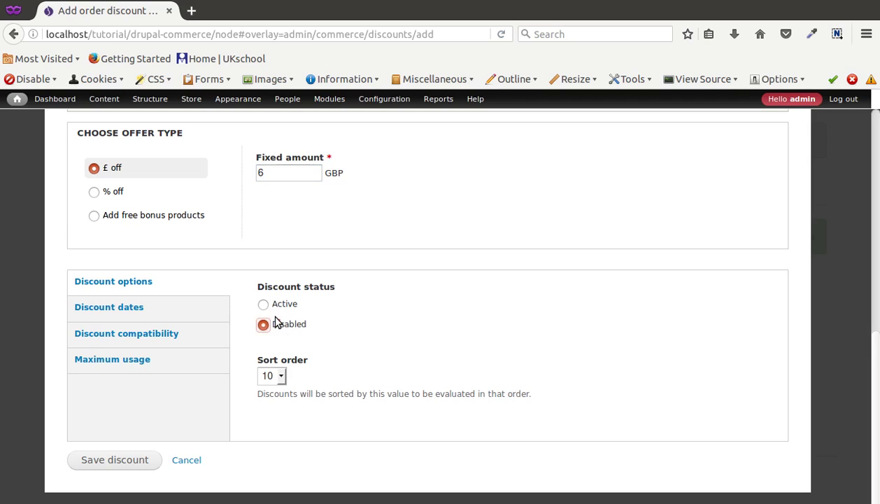
click(280, 304)
click(185, 313)
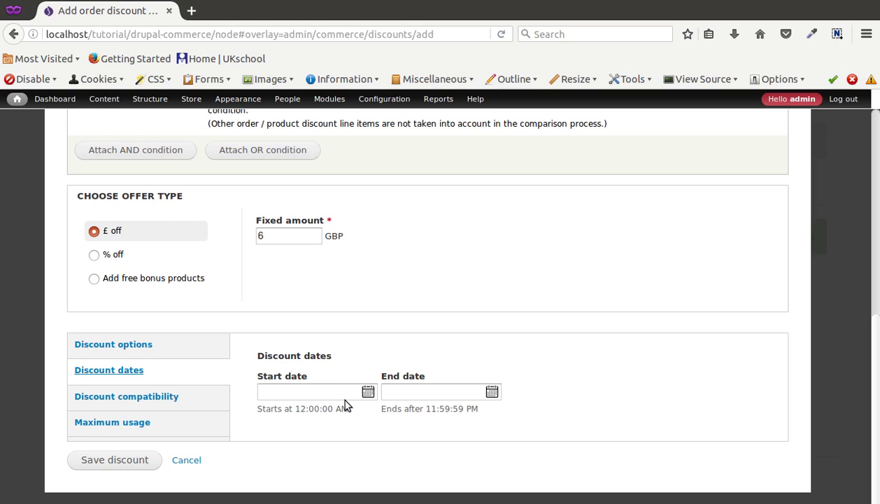
click(184, 404)
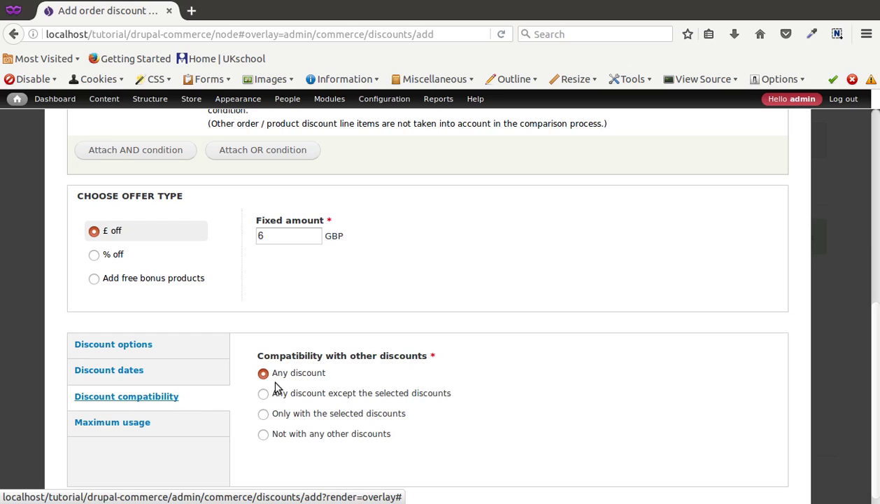
scroll(345, 395, down, 1)
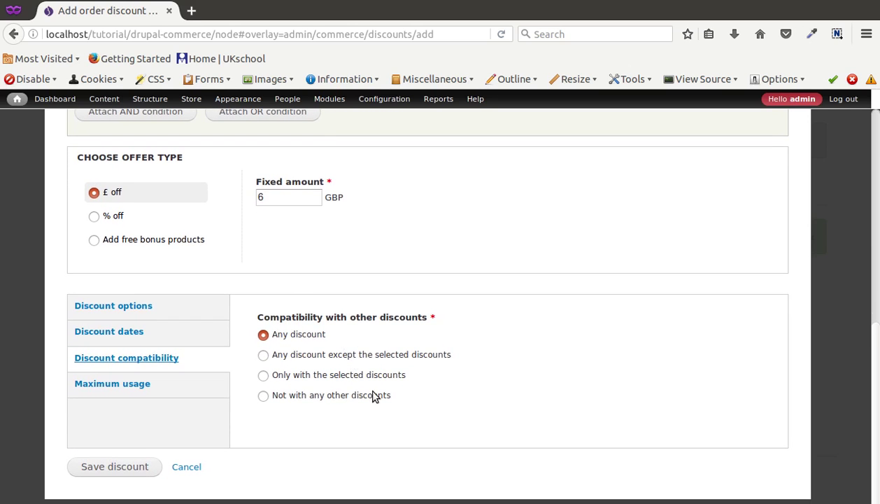
click(166, 383)
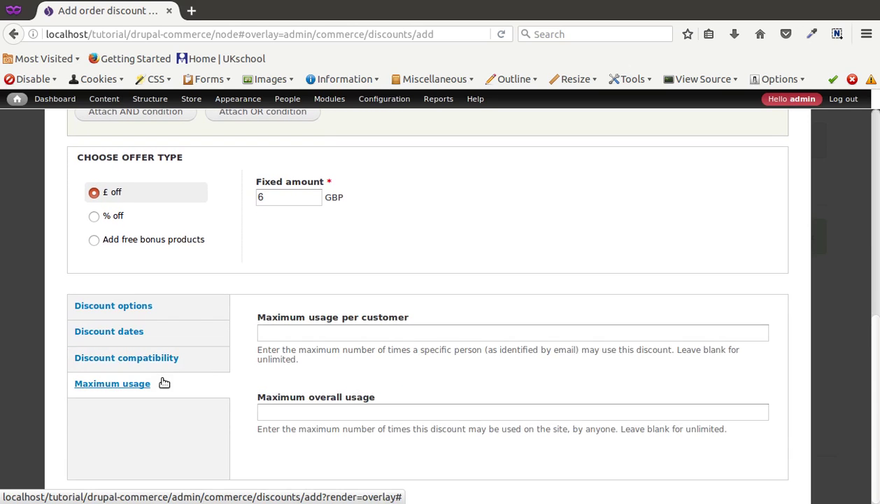
scroll(198, 393, down, 1)
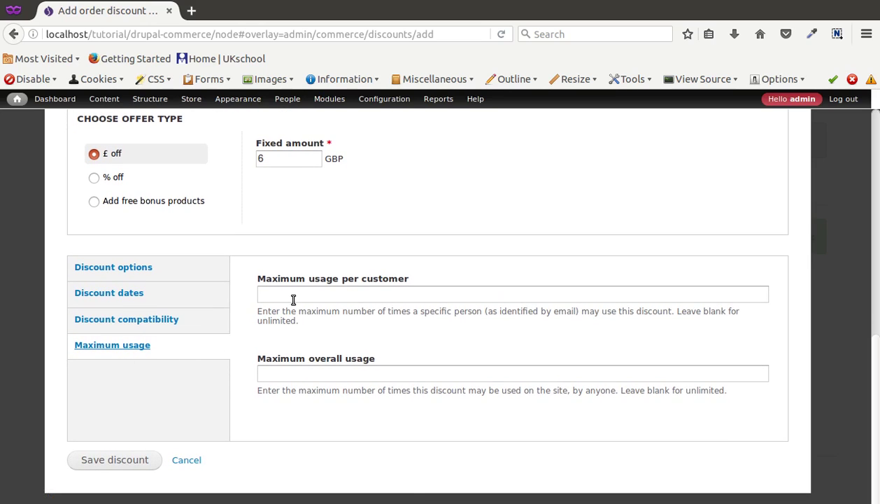
Step: Examine the discount's maximum usage per customer and maximum overall usage fields, leaving both blank
double_click(373, 280)
click(296, 377)
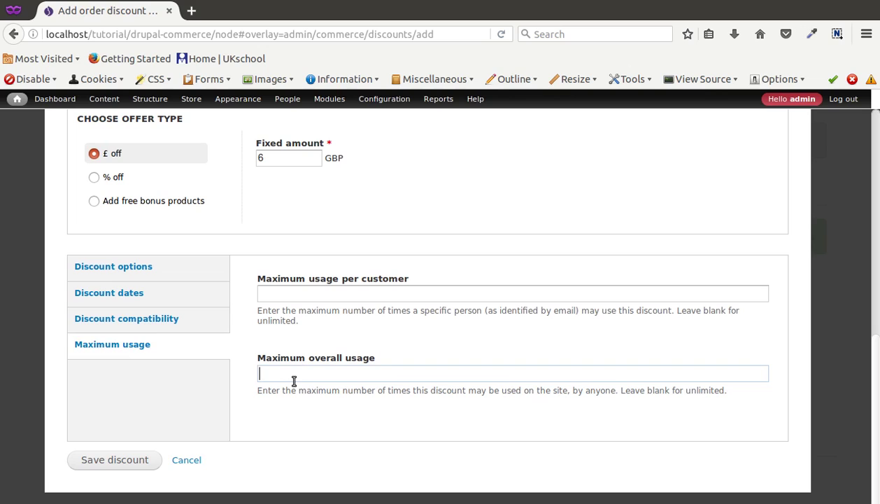
triple_click(310, 360)
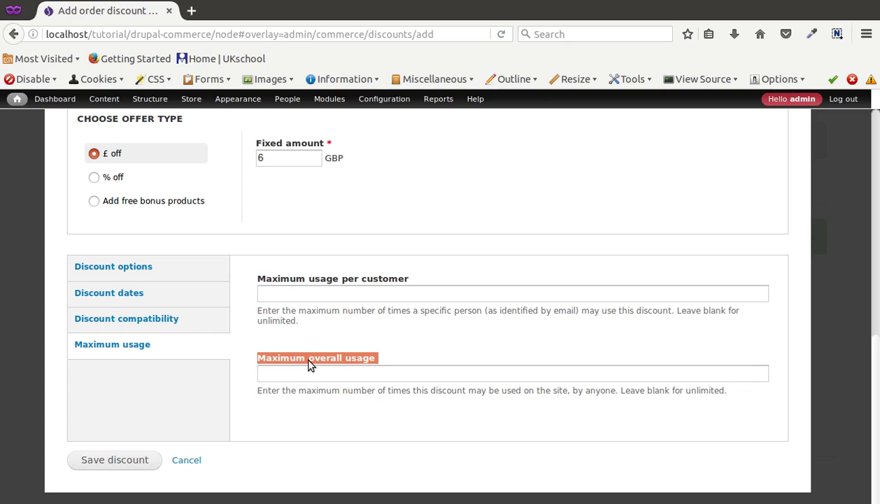
triple_click(356, 281)
click(346, 291)
click(337, 290)
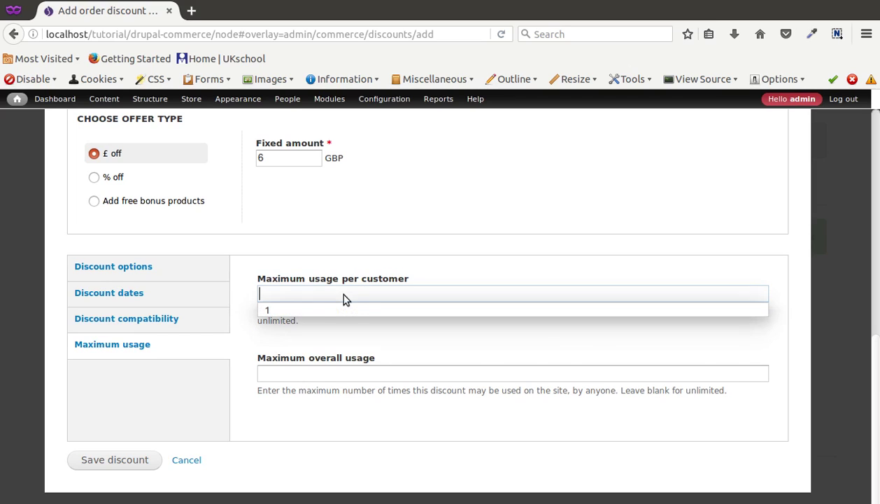
click(429, 266)
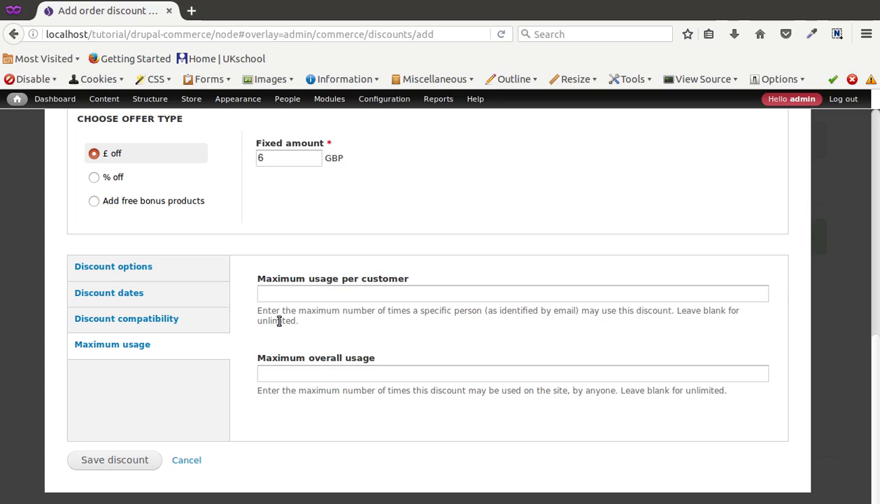
click(280, 294)
click(260, 376)
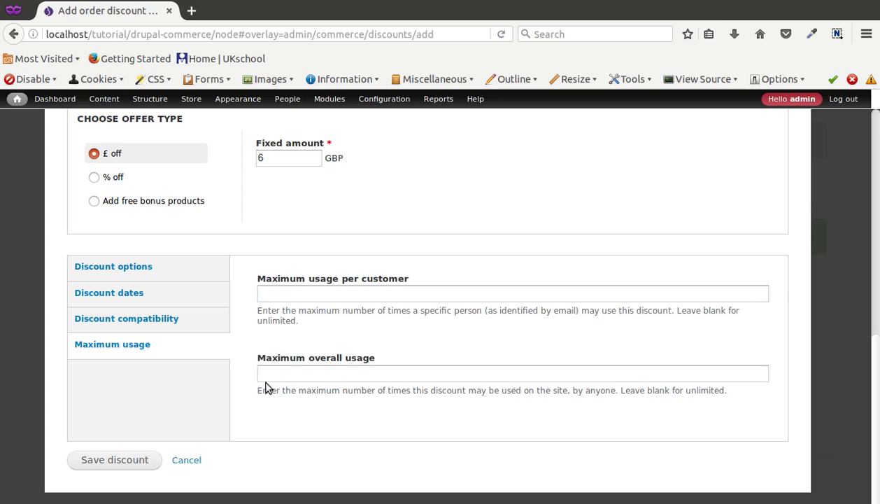
text(10)
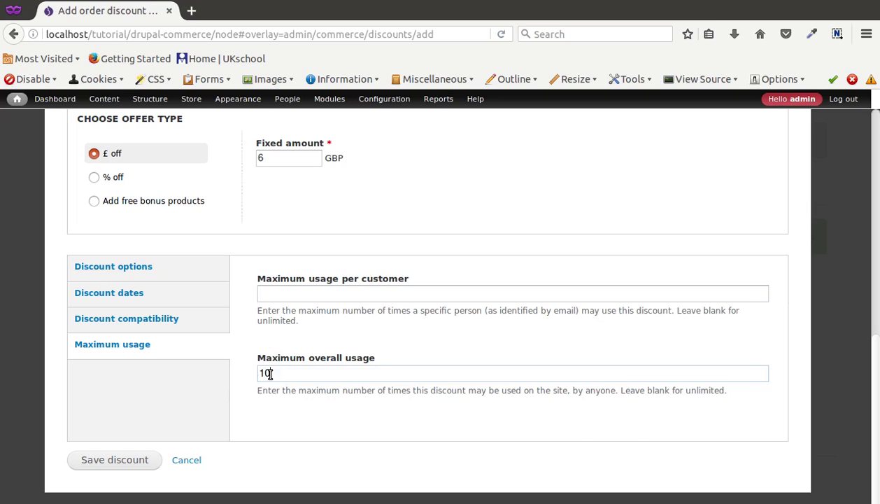
double_click(274, 374)
key(BackSpace)
Step: Save the order discount with unlimited usage and return from the discount list to the storefront
click(140, 459)
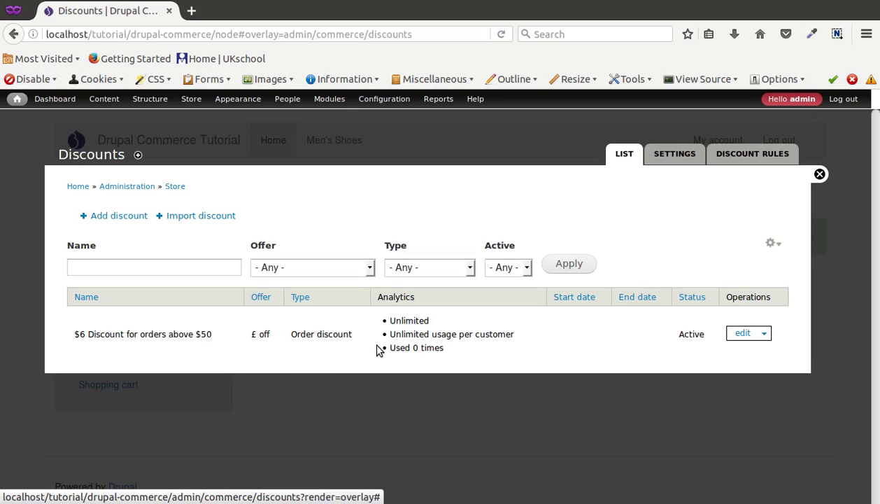
click(819, 173)
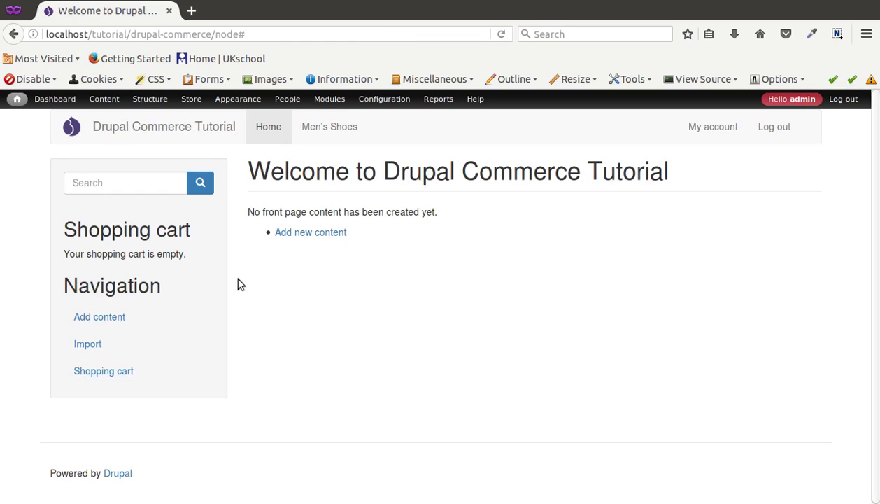
Step: Add Nike Men Runing Shoes Red from the Men's Shoes catalog to the cart and view the cart
click(310, 141)
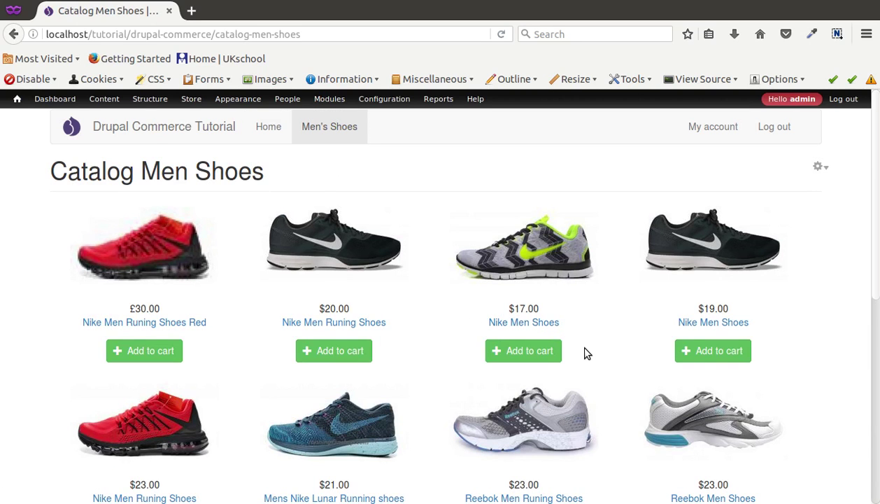
scroll(324, 348, down, 3)
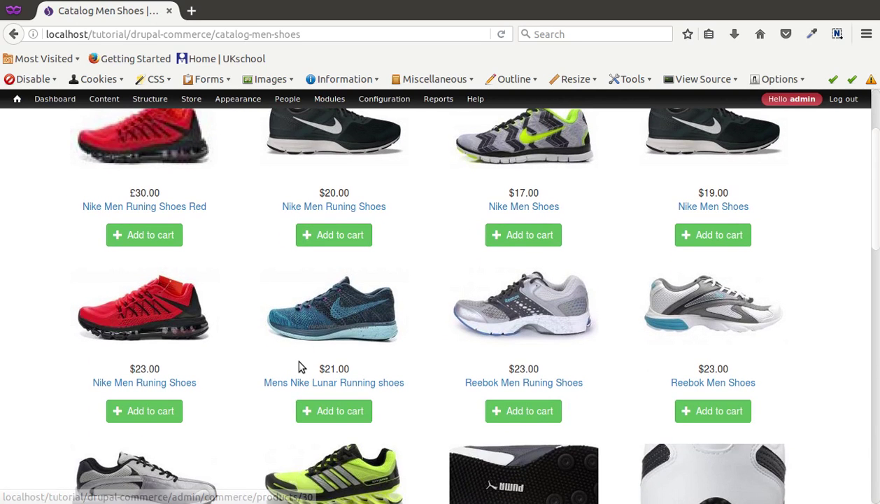
scroll(210, 365, up, 3)
click(136, 355)
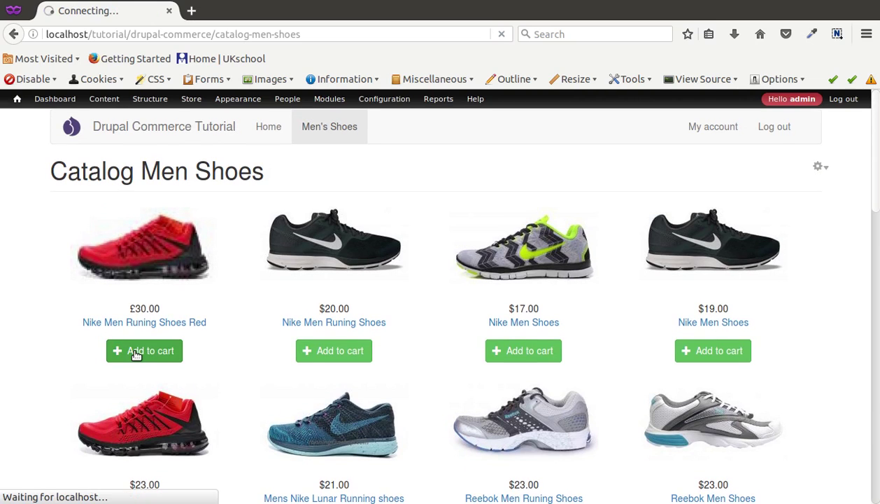
click(262, 222)
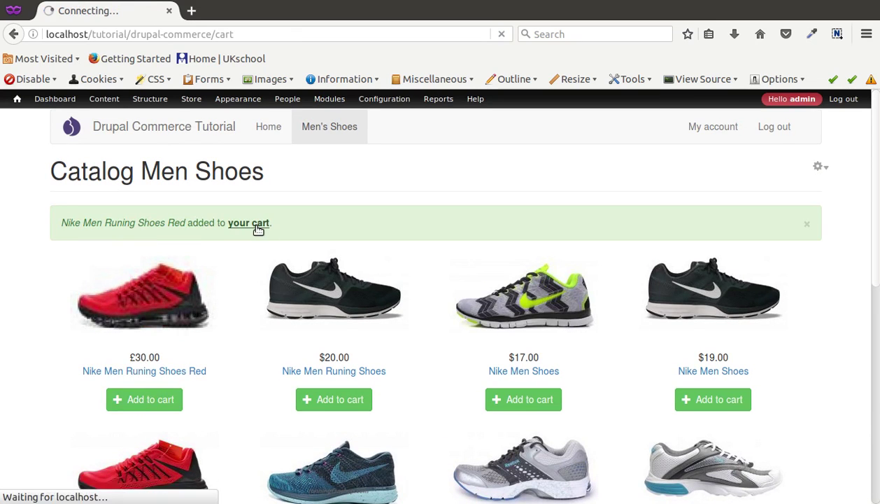
Step: Set the quantity of Nike Men Runing Shoes Red to 5, update the cart and proceed to checkout
double_click(590, 256)
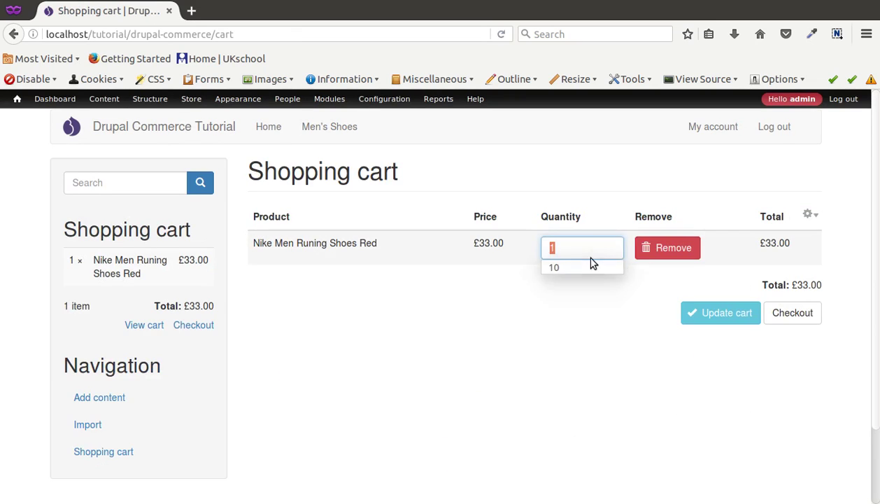
text(5)
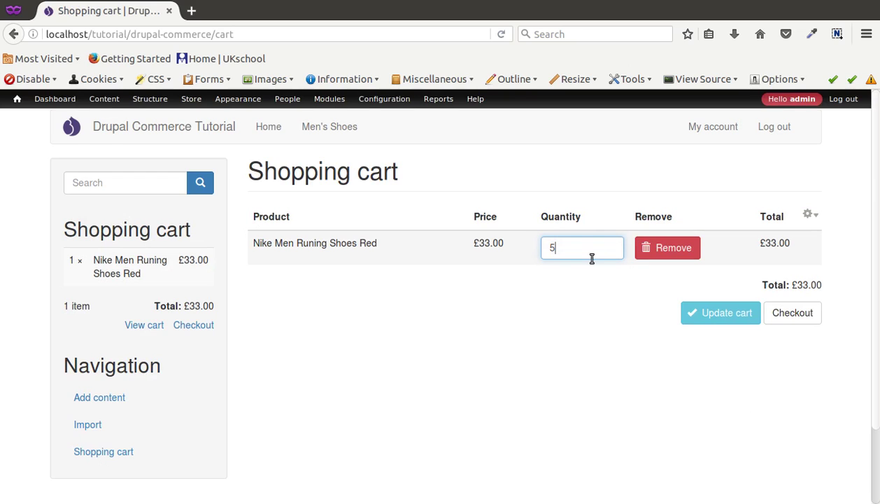
click(692, 320)
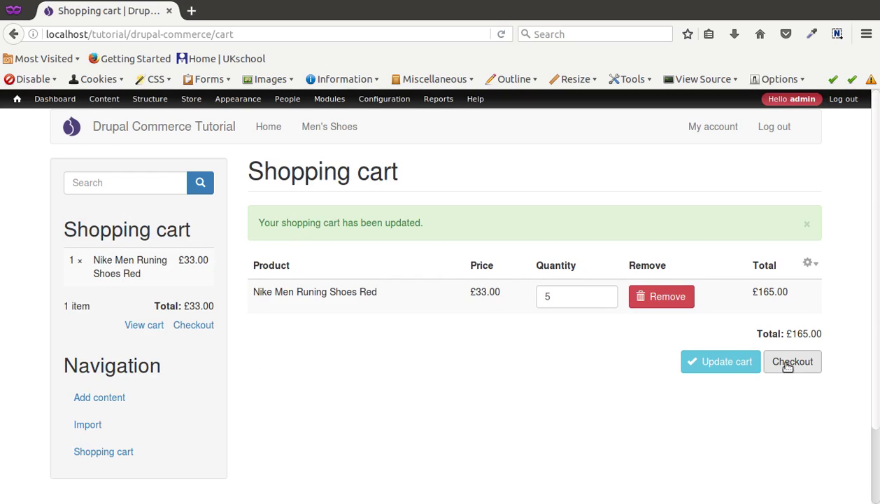
click(791, 364)
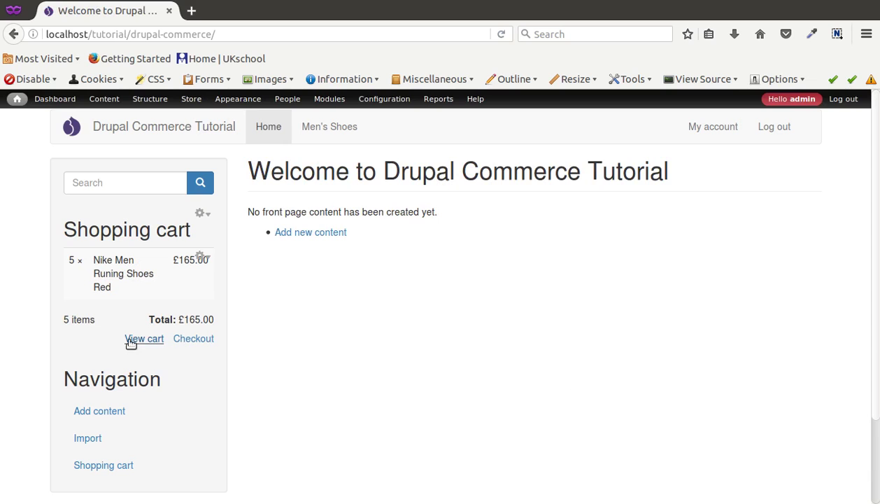
click(193, 339)
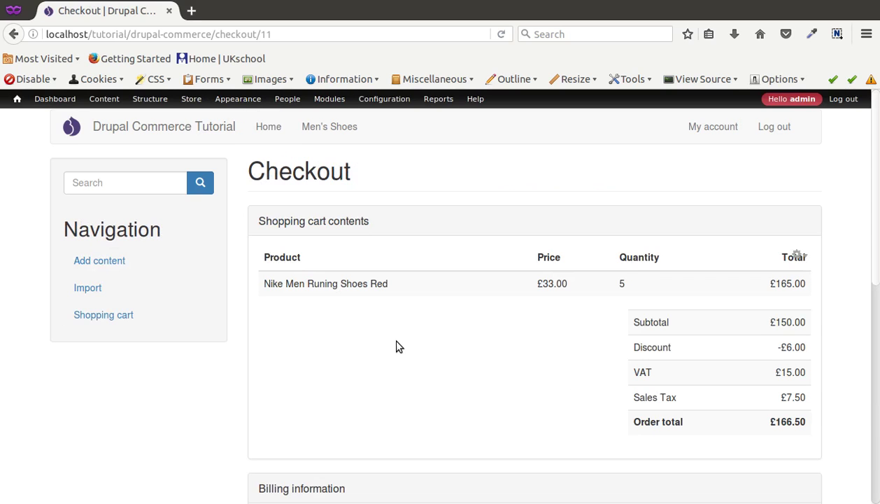
Step: Examine the discount line among the order totals in the checkout's shopping cart contents
scroll(396, 347, down, 1)
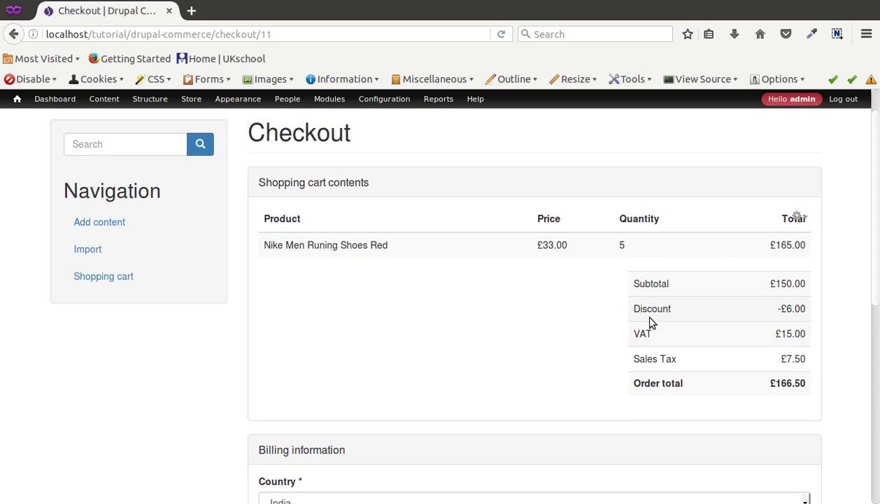
double_click(651, 311)
drag(778, 309, 808, 312)
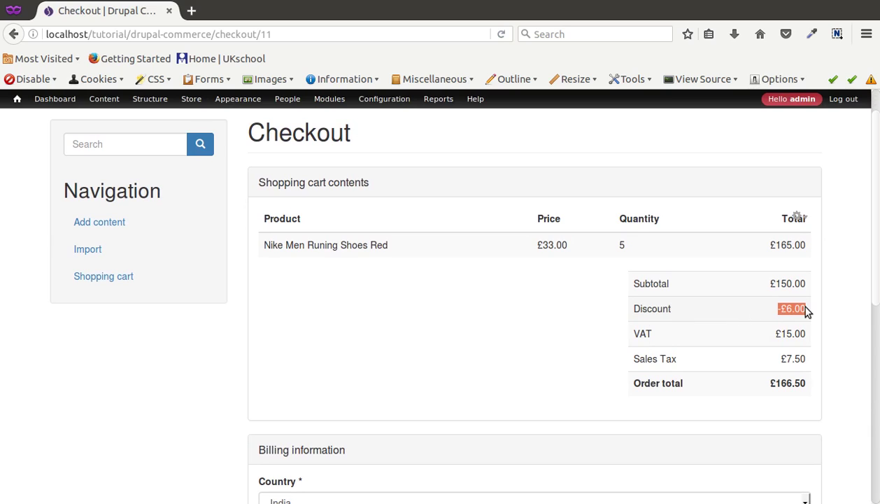
click(761, 278)
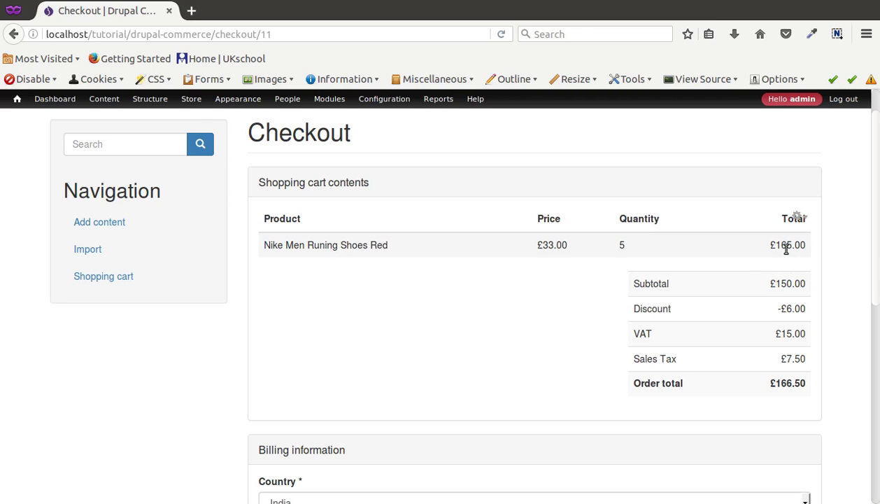
double_click(661, 307)
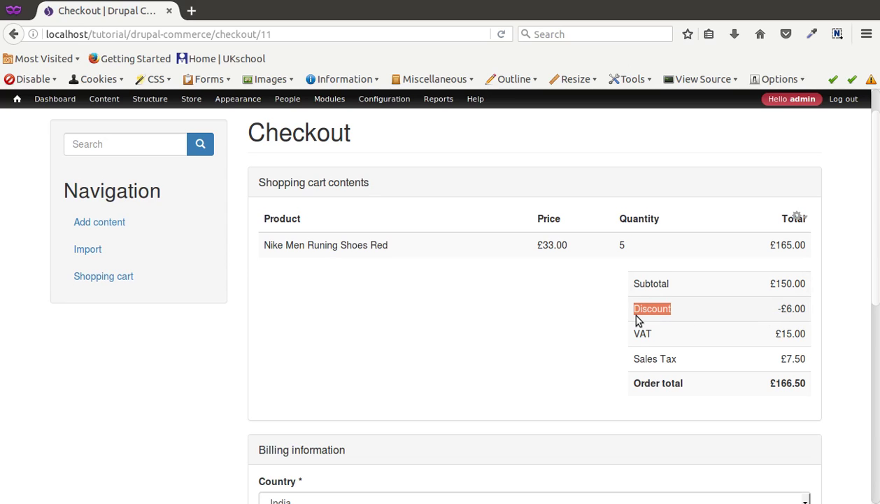
scroll(637, 318, down, 2)
click(501, 295)
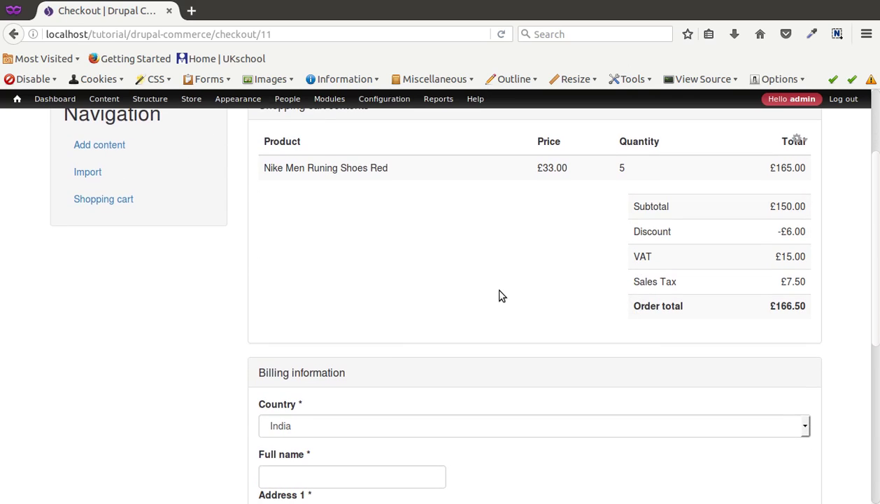
scroll(500, 294, up, 3)
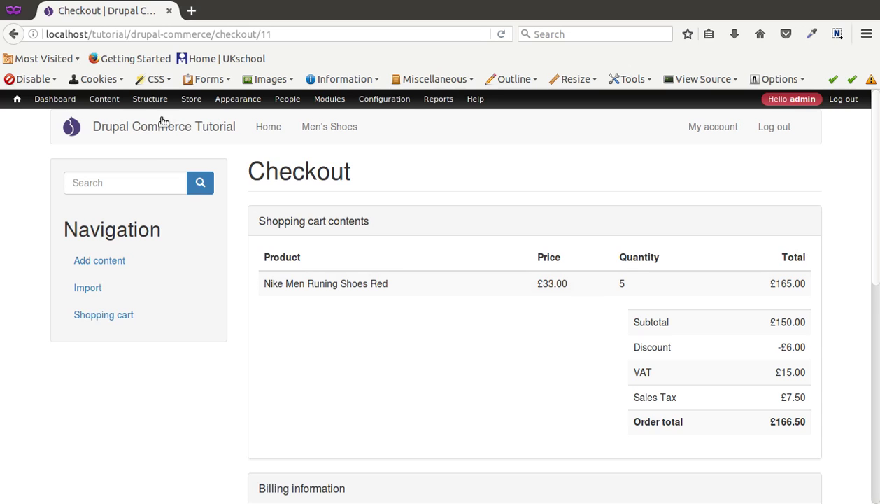
Step: Open the "$6 Discount for orders above $50" discount for editing and change its type to Product discount
mouse_move(191, 98)
mouse_move(197, 153)
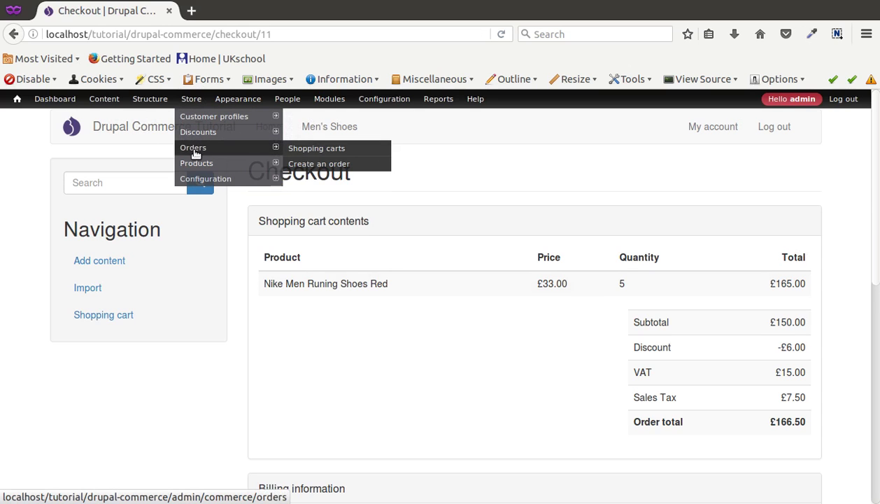
click(201, 133)
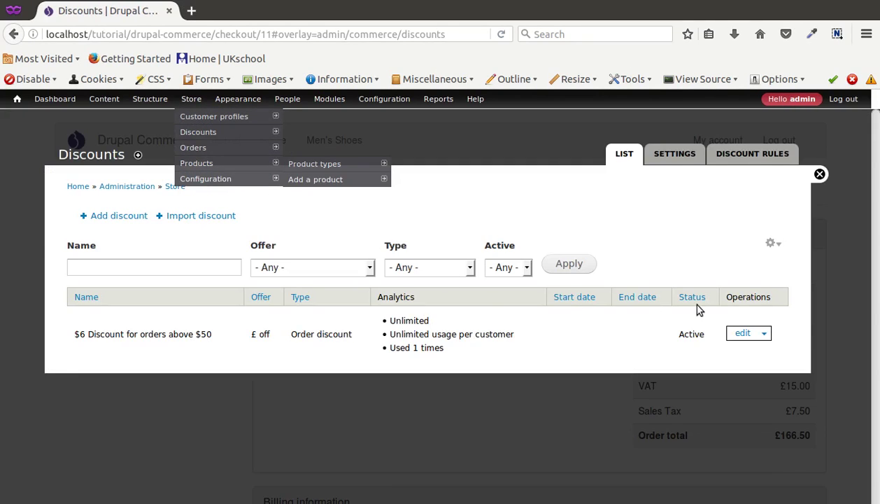
click(736, 334)
scroll(251, 308, down, 2)
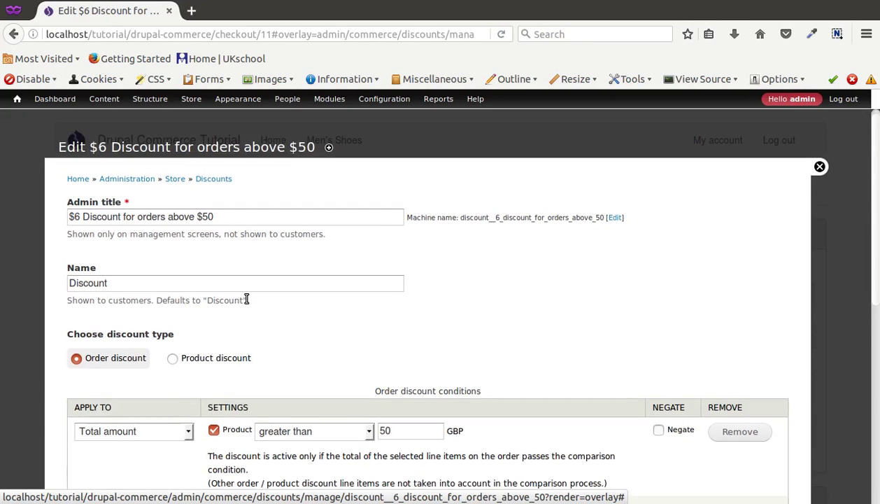
click(197, 289)
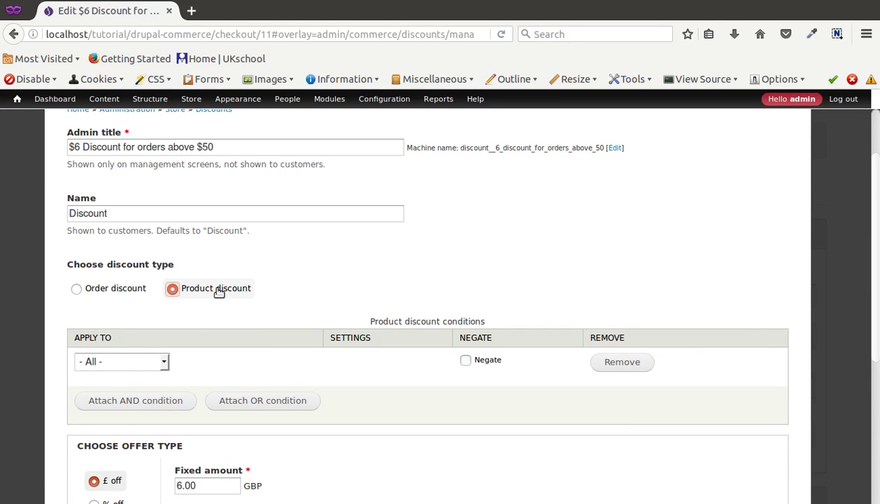
Step: Make the product discount apply to Product(s) with the SKU DC-13
click(163, 360)
click(127, 395)
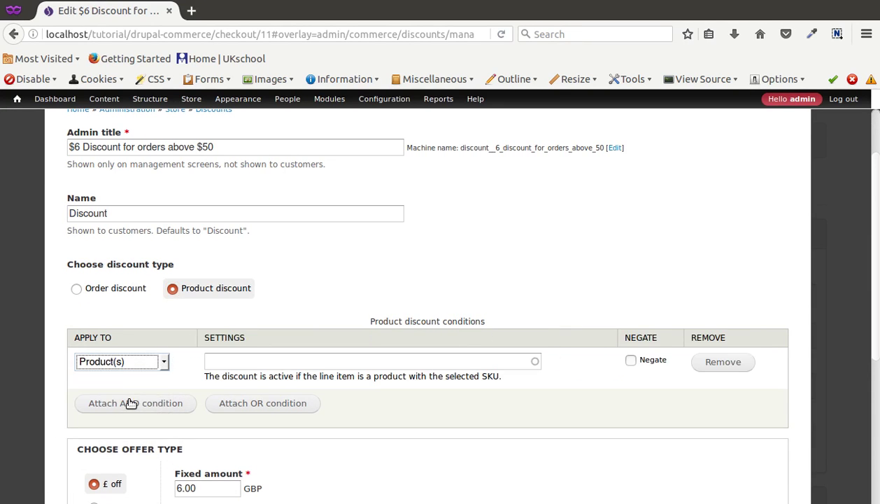
scroll(126, 392, down, 1)
click(118, 322)
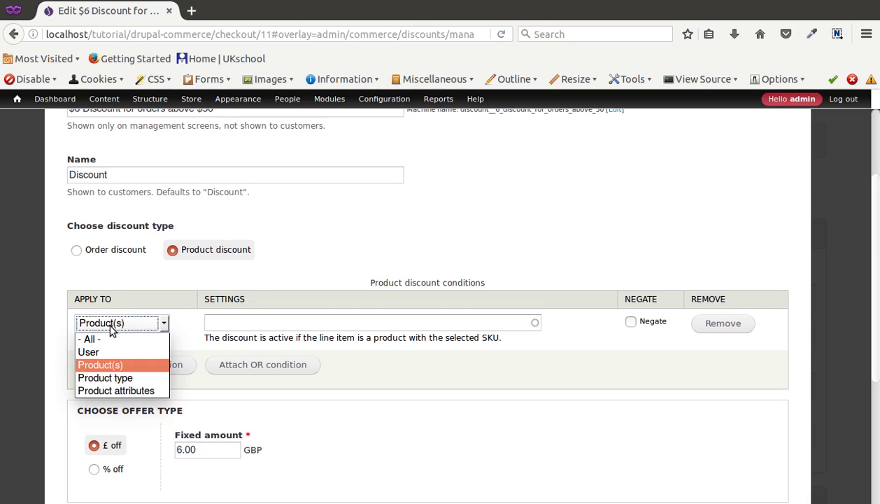
click(221, 327)
click(228, 324)
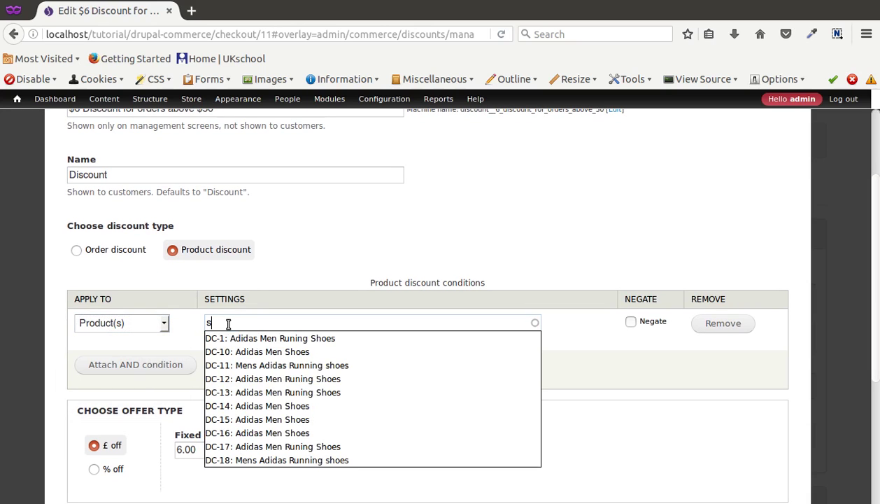
click(260, 392)
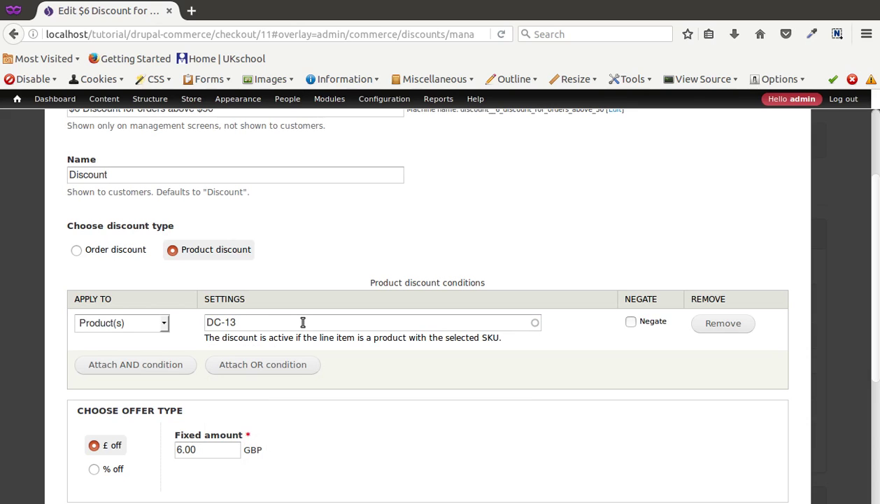
Step: Review the product discount's condition, offer type and remaining discount options
scroll(303, 321, down, 4)
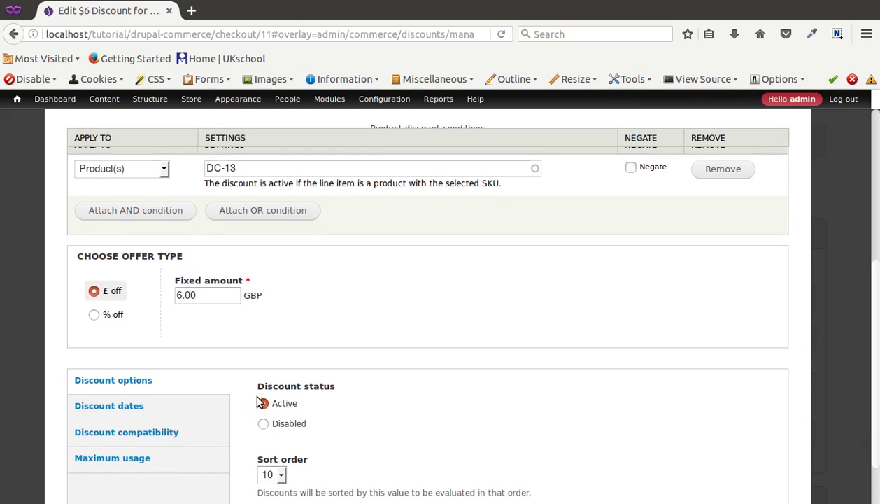
scroll(261, 410, down, 3)
scroll(183, 418, up, 7)
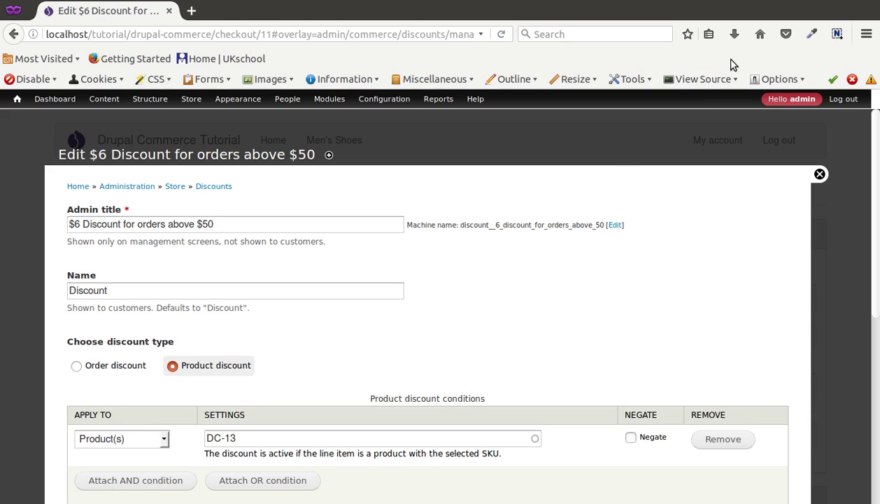
click(710, 3)
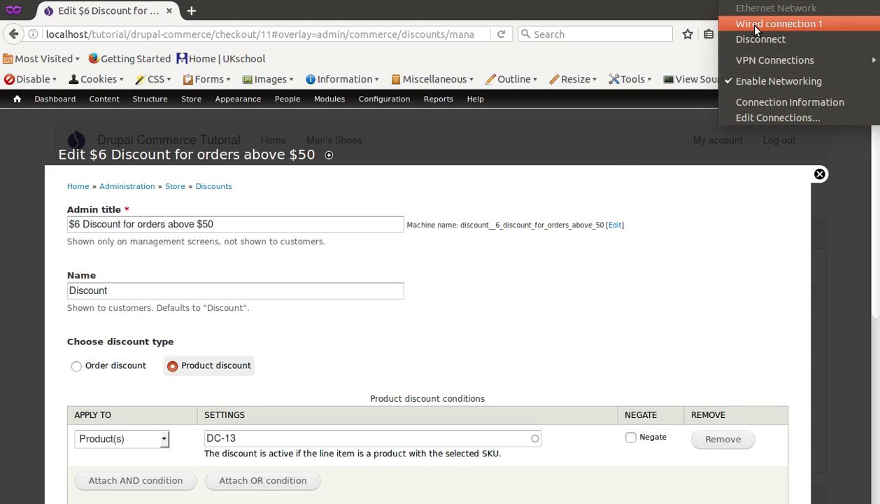